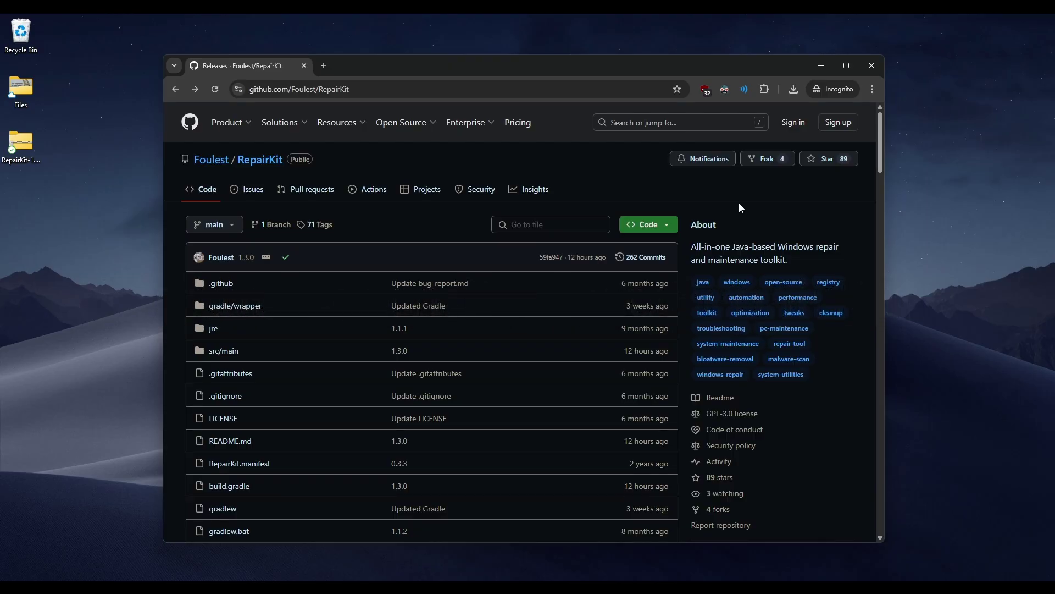
Step: Scroll down the Foulest/RepairKit repository page past the README to the Releases sidebar
{"action": "scroll", "coordinate": [736, 203], "scroll_direction": "down", "scroll_amount": 1}
{"action": "scroll", "coordinate": [736, 207], "scroll_direction": "down", "scroll_amount": 5}
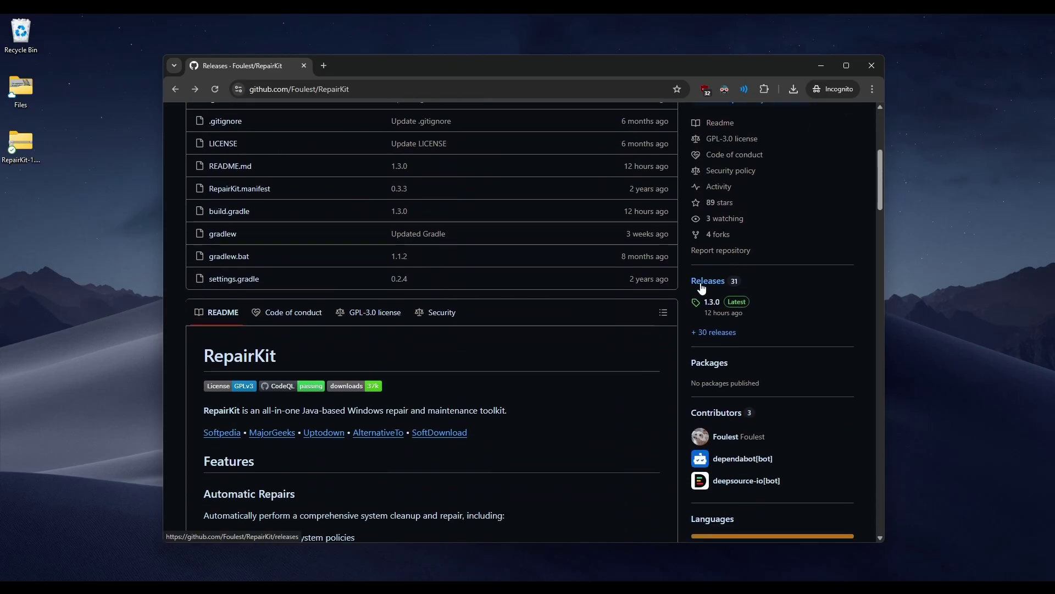
Step: Open the Releases page, scroll to the 1.3.0 assets, and drag out RepairKit-1.3.0.zip
{"action": "left_click", "coordinate": [702, 284]}
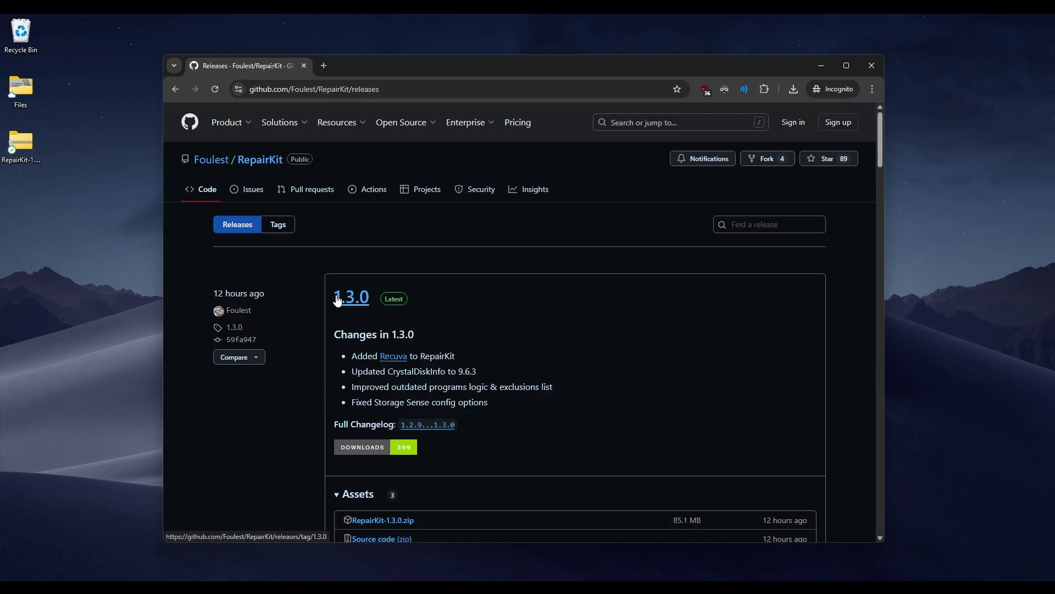
{"action": "scroll", "coordinate": [341, 309], "scroll_direction": "down", "scroll_amount": 3}
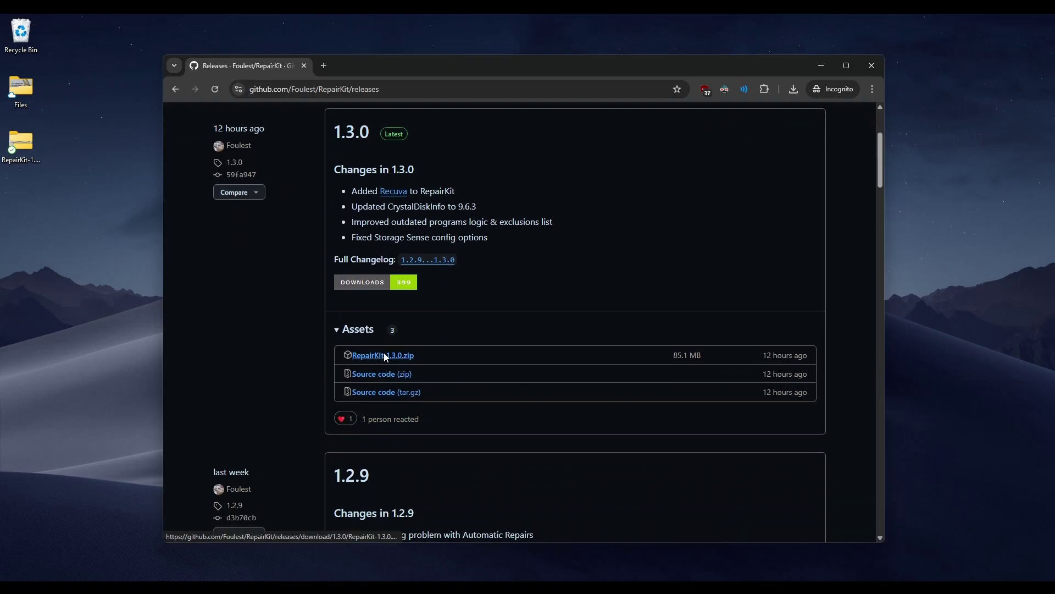
{"action": "left_click_drag", "start_coordinate": [383, 355], "coordinate": [19, 143]}
Step: Extract RepairKit-1.3.0.zip and launch RepairKit-1.3.0.exe, choosing Run anyway at the SmartScreen warning
{"action": "double_click", "coordinate": [19, 143]}
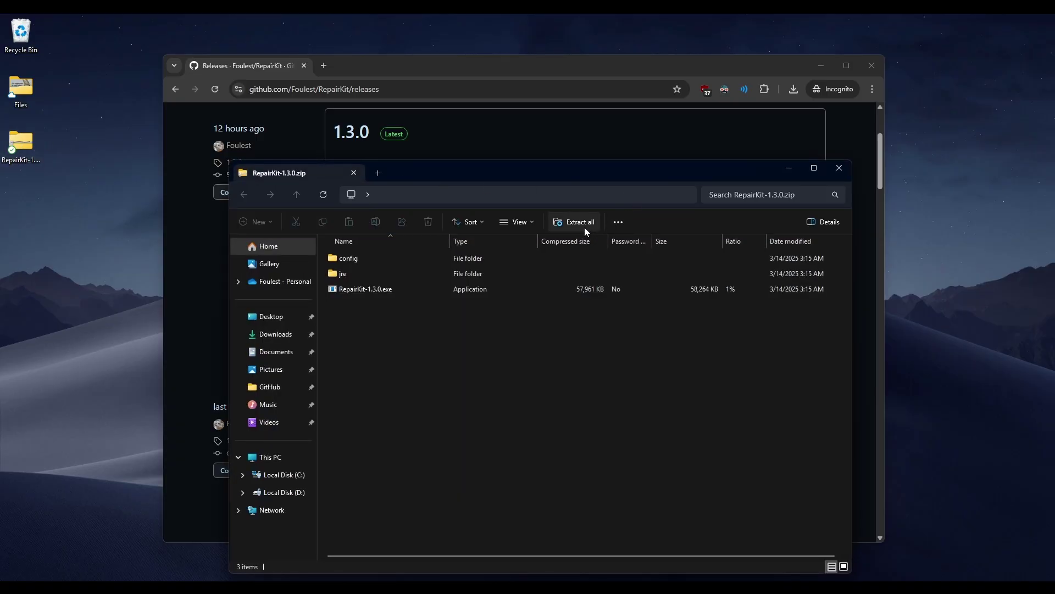
{"action": "left_click", "coordinate": [583, 225]}
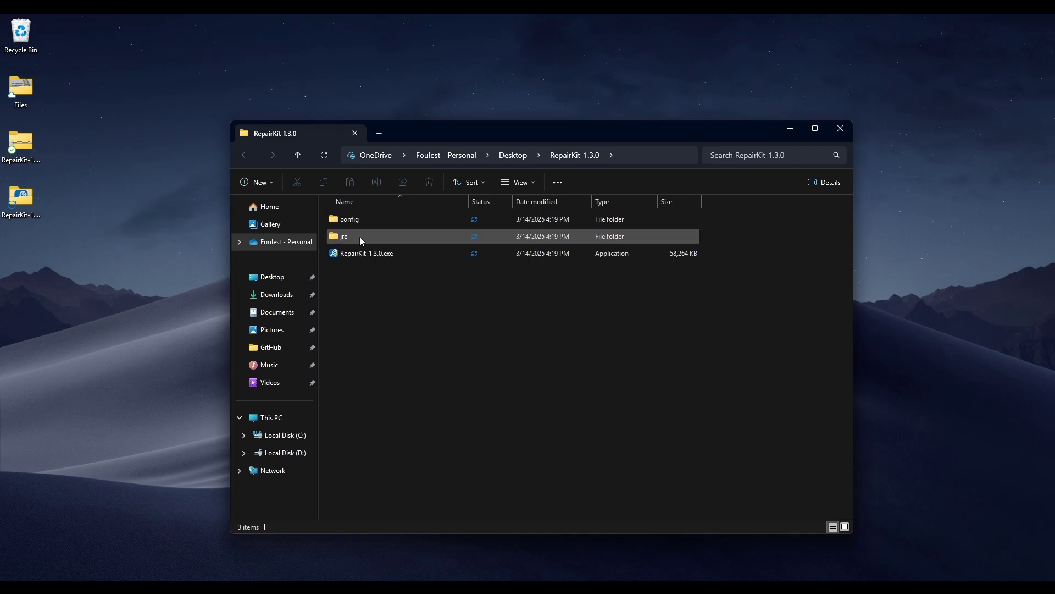
{"action": "mouse_move", "coordinate": [356, 253]}
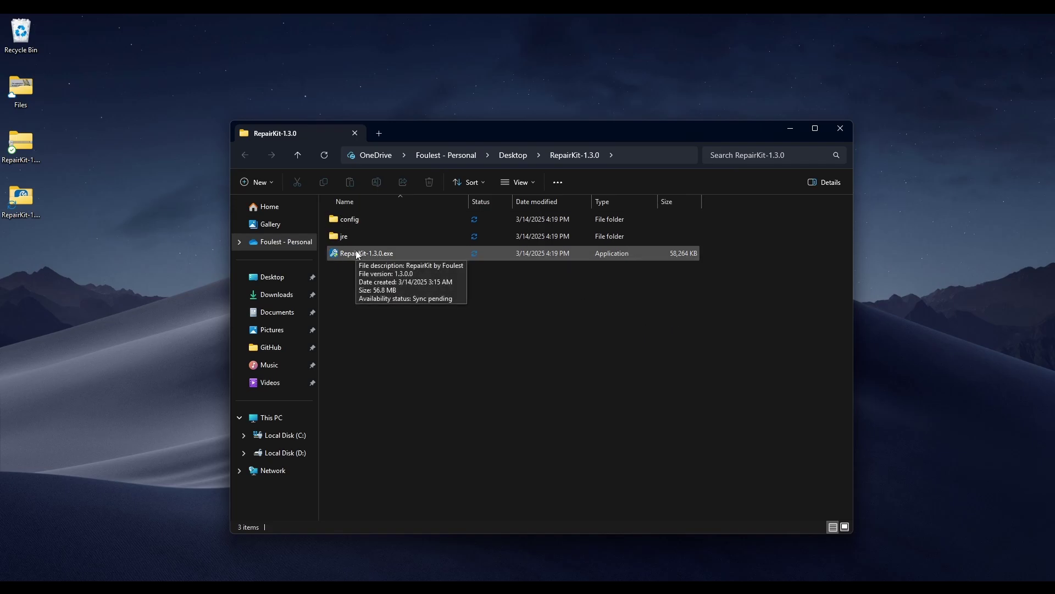
{"action": "left_click", "coordinate": [371, 254]}
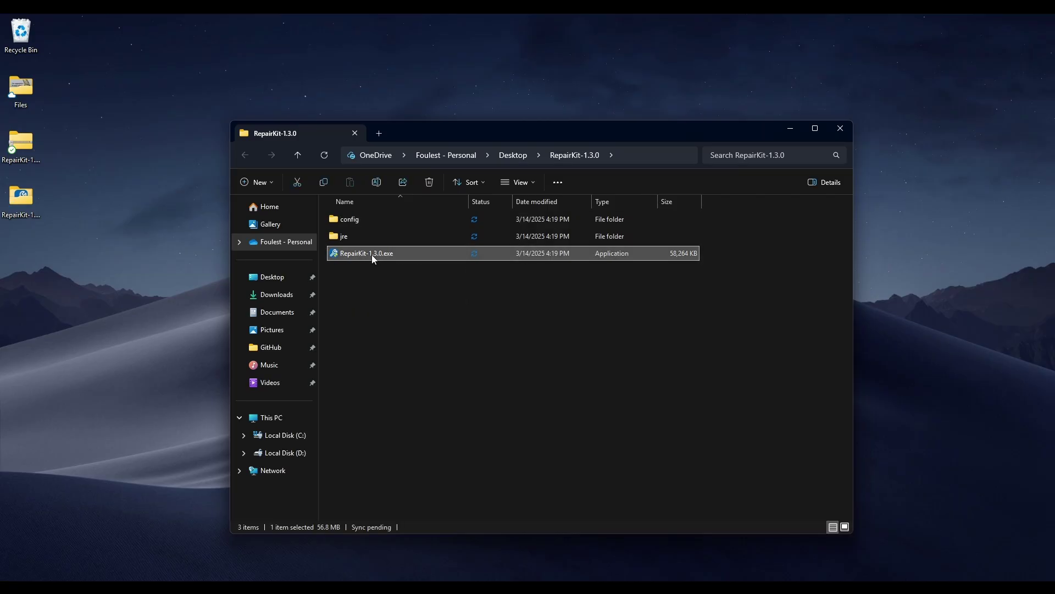
{"action": "double_click", "coordinate": [400, 254]}
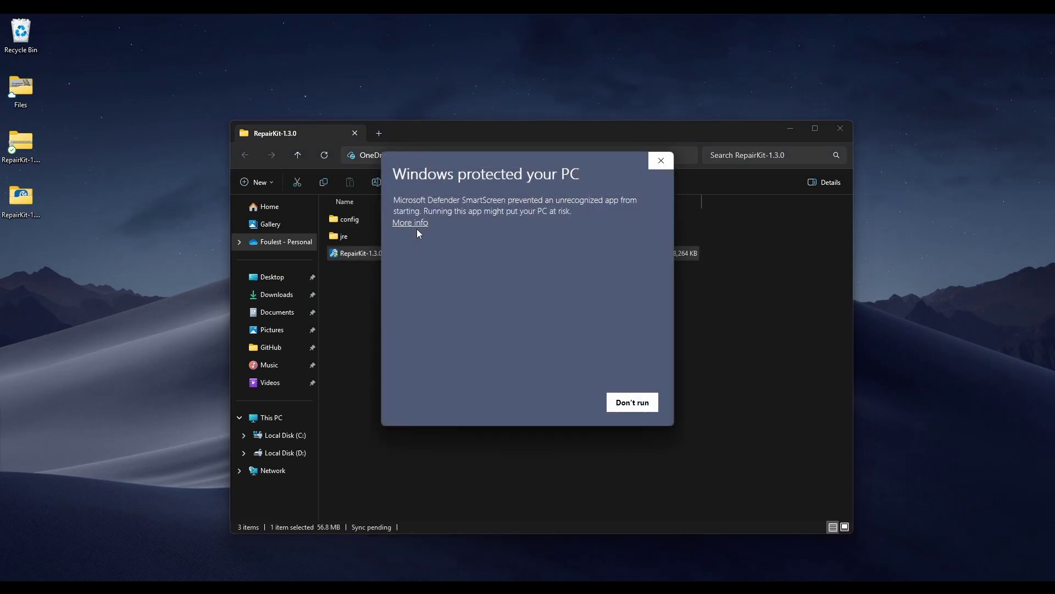
{"action": "left_click", "coordinate": [418, 227]}
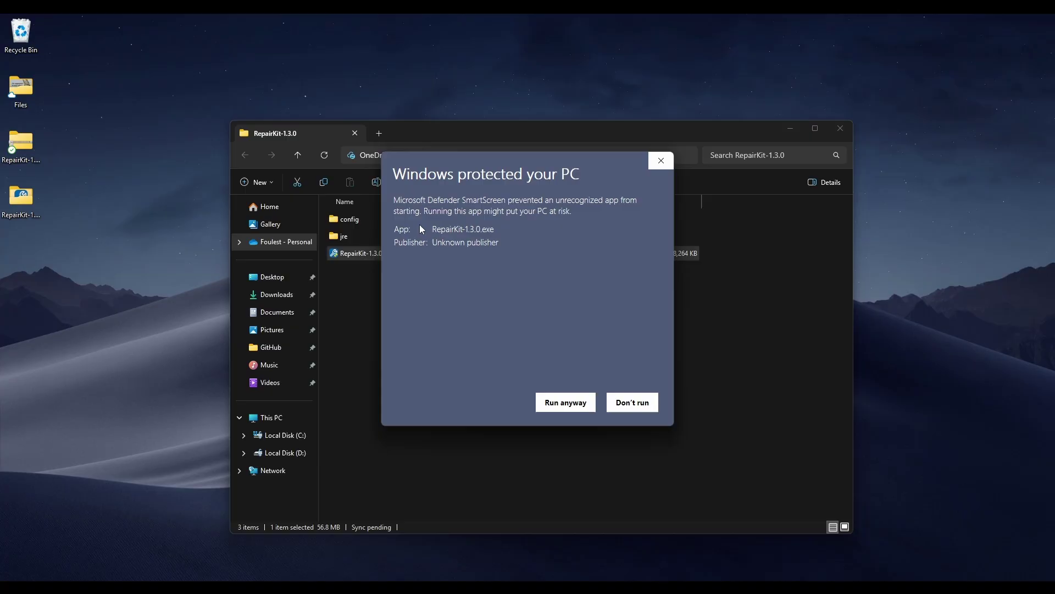
{"action": "left_click", "coordinate": [562, 403]}
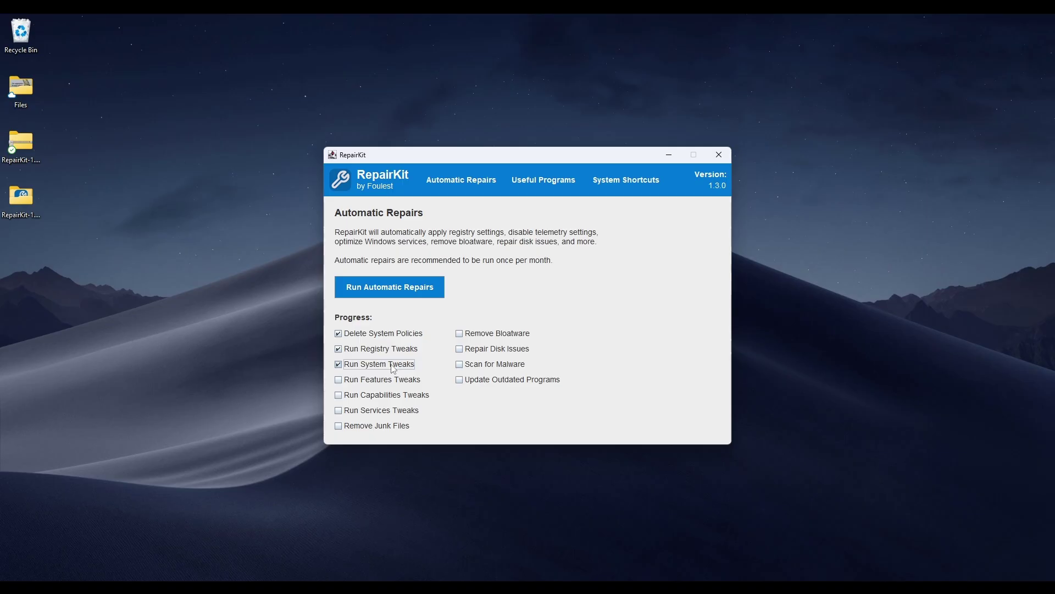
Step: Tick Run Features Tweaks and Run Capabilities Tweaks under Progress
{"action": "left_click", "coordinate": [397, 382]}
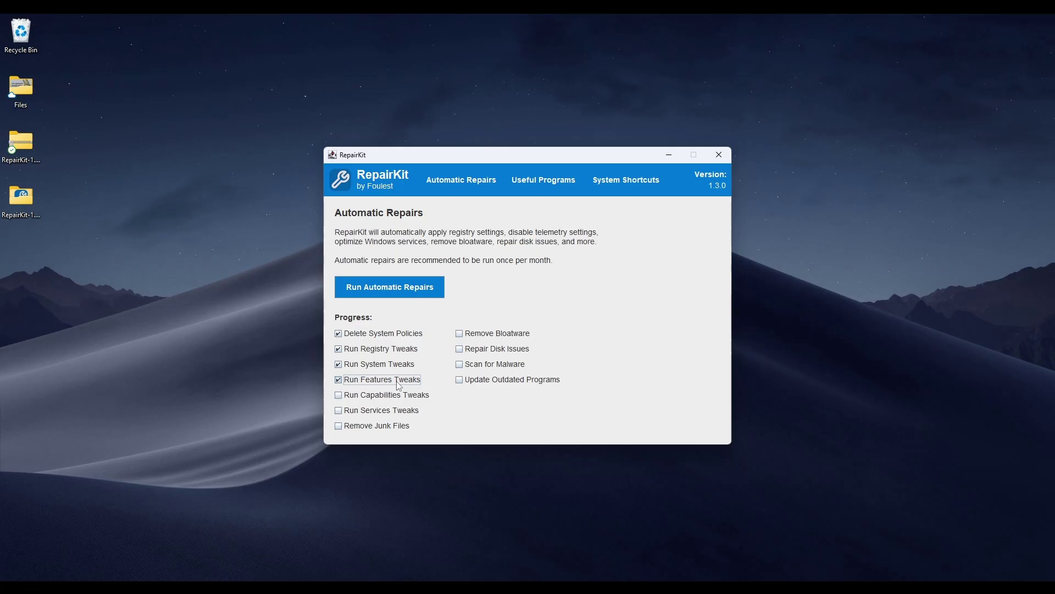
{"action": "left_click", "coordinate": [421, 398]}
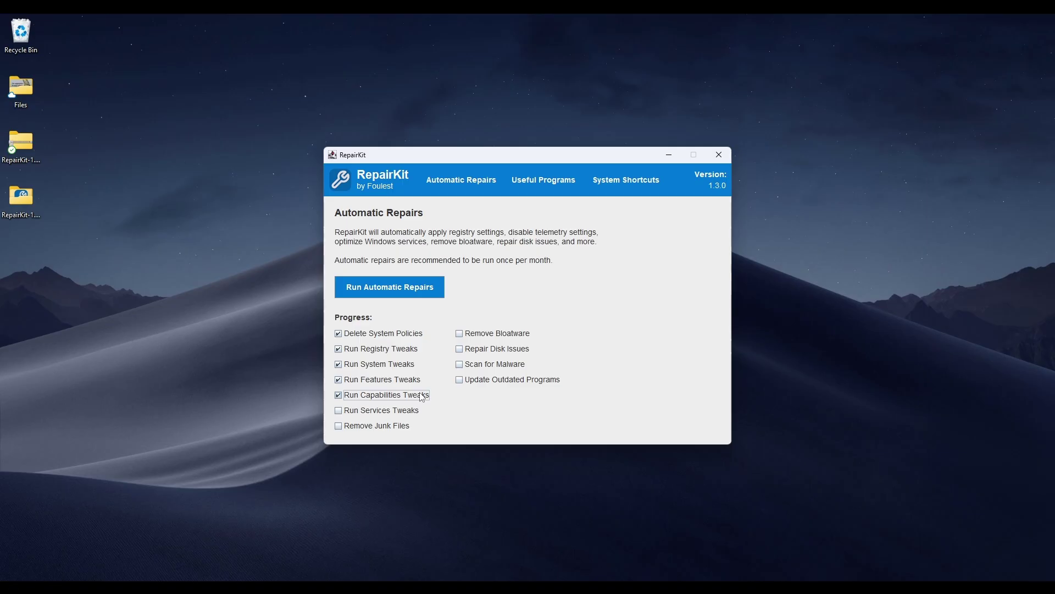
Step: Tick the Run Services Tweaks step in the Progress list
{"action": "left_click", "coordinate": [390, 411]}
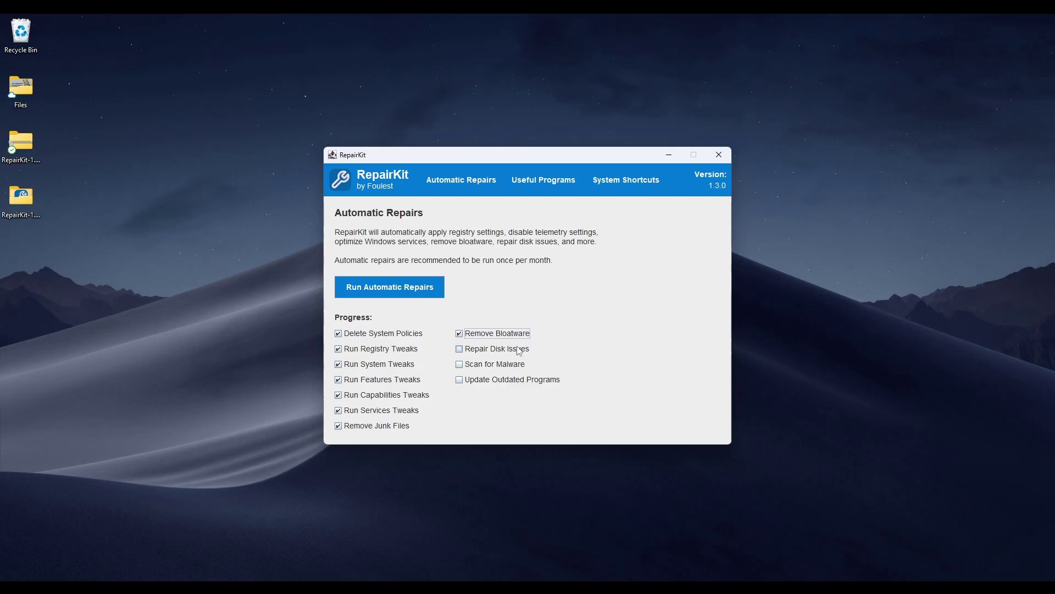
Step: Tick the Repair Disk Issues step in the Progress list
{"action": "left_click", "coordinate": [519, 351]}
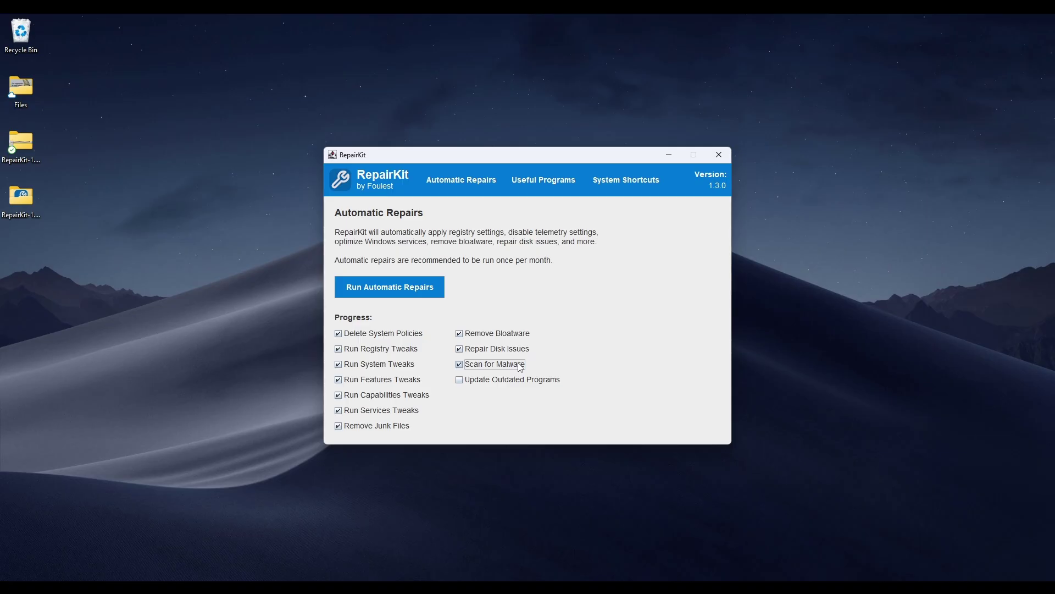
Step: Toggle Update Outdated Programs, start Run Automatic Repairs, and dismiss the Finished notice with OK
{"action": "left_click", "coordinate": [513, 380]}
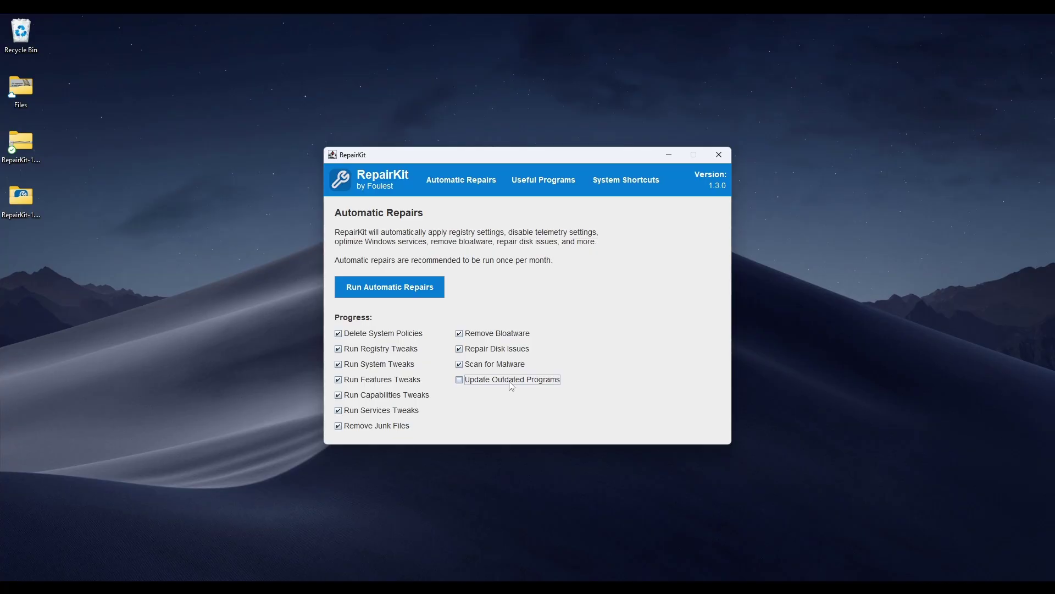
{"action": "left_click", "coordinate": [430, 295]}
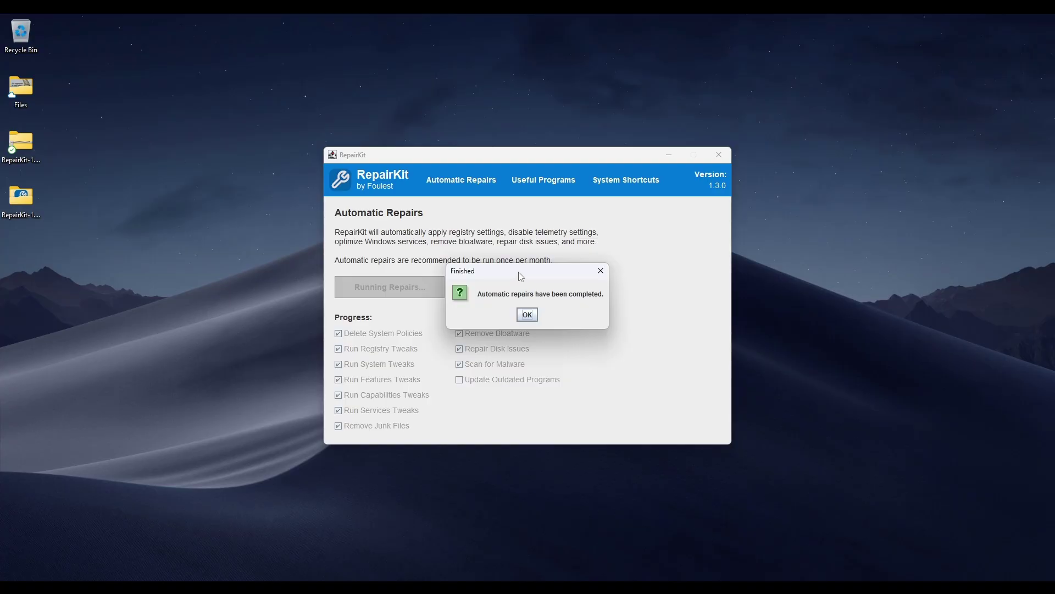
{"action": "left_click_drag", "start_coordinate": [519, 277], "coordinate": [625, 296]}
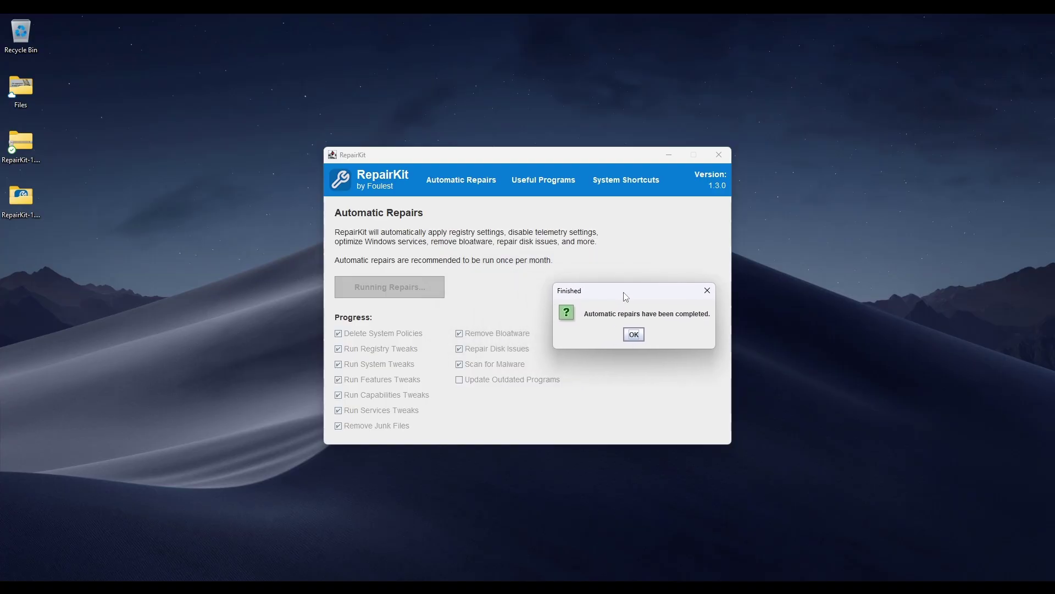
{"action": "left_click", "coordinate": [634, 334]}
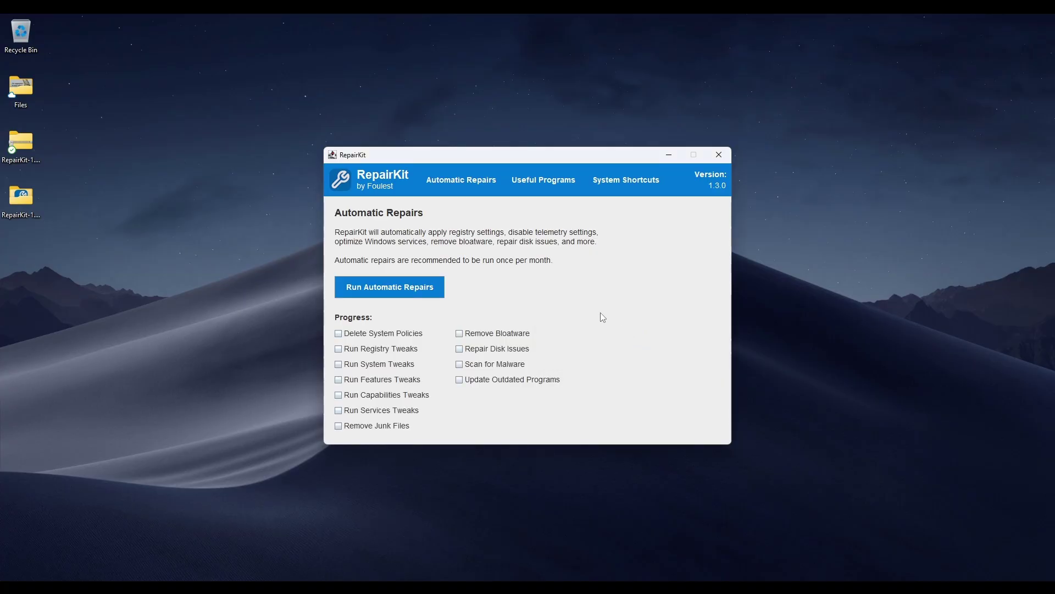
Step: Open the Useful Programs list and launch CPU-Z from its first page
{"action": "left_click", "coordinate": [557, 186]}
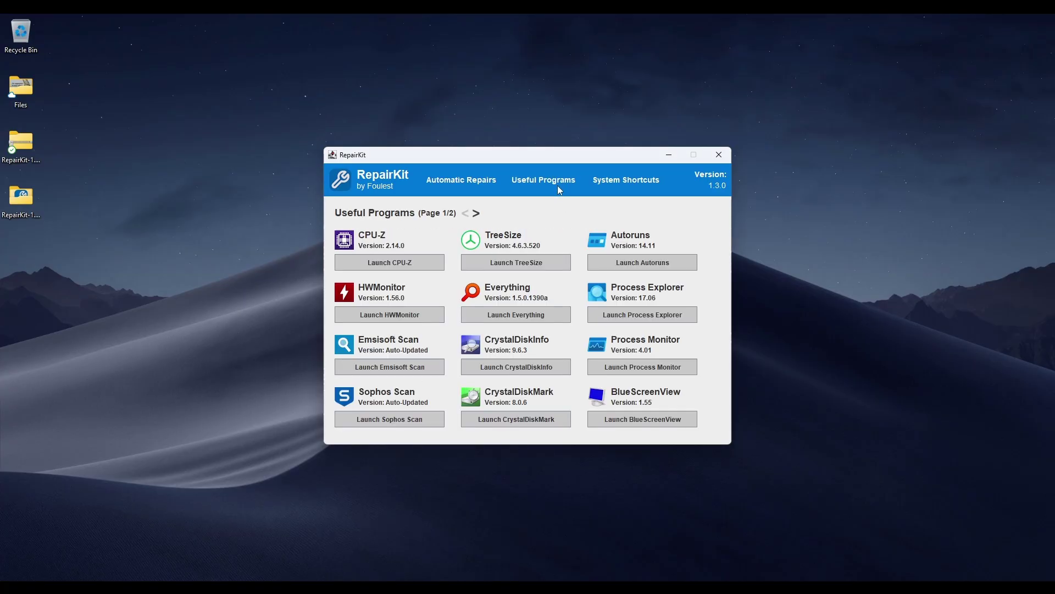
{"action": "left_click", "coordinate": [476, 214]}
{"action": "left_click", "coordinate": [465, 212]}
{"action": "left_click", "coordinate": [439, 269]}
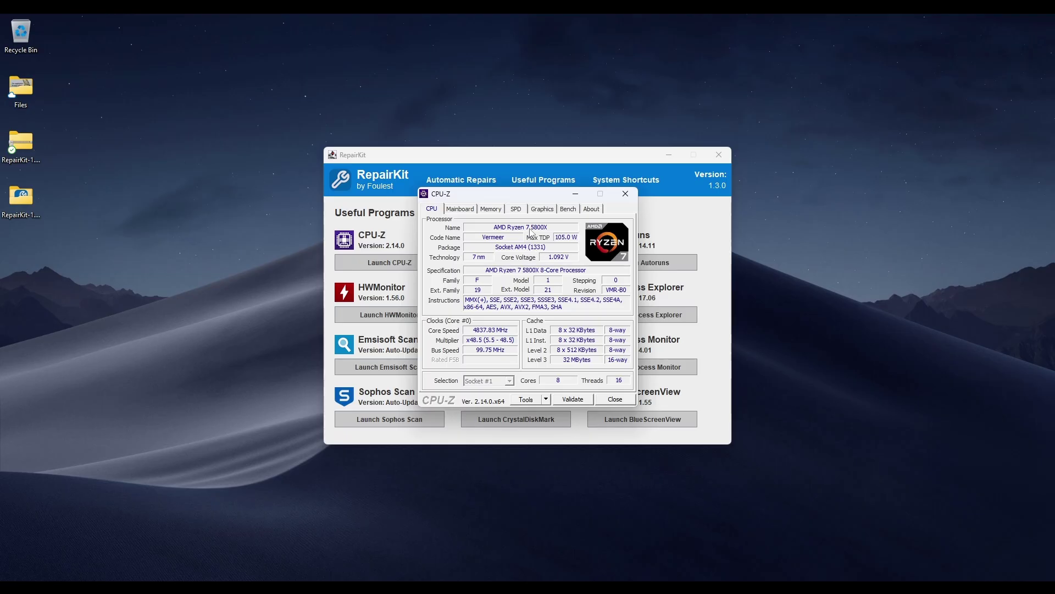
Step: Review CPU-Z's Mainboard, Memory, SPD (another memory slot), Graphics and Bench tabs
{"action": "left_click", "coordinate": [466, 210]}
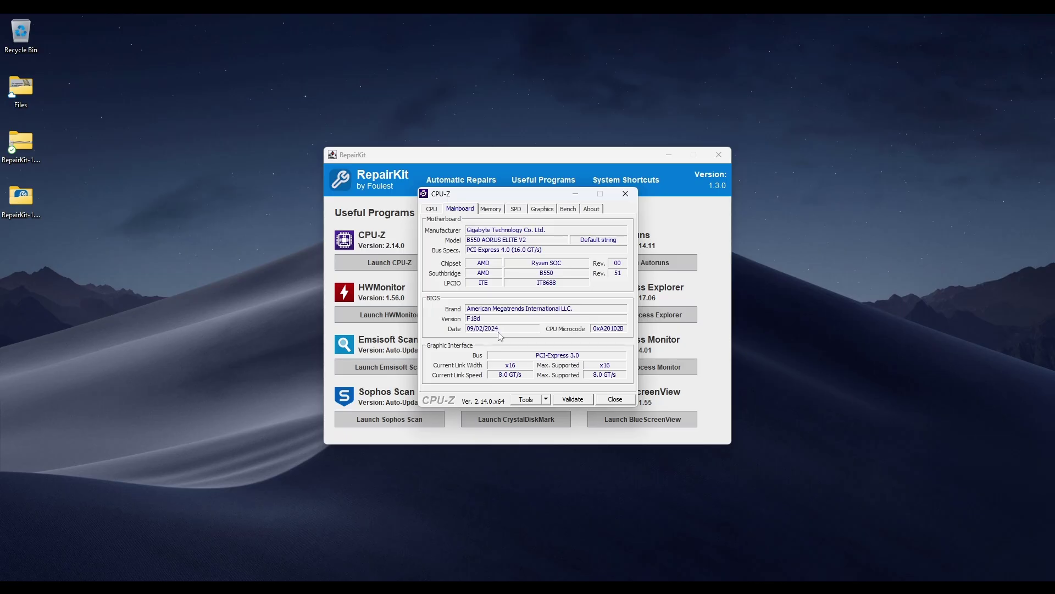
{"action": "left_click", "coordinate": [496, 212]}
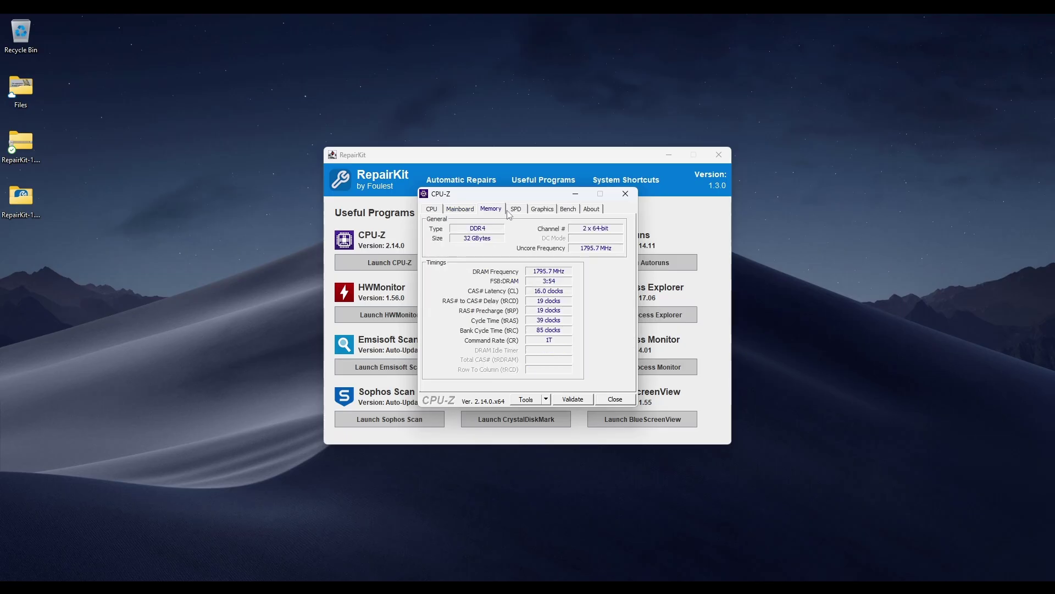
{"action": "left_click", "coordinate": [512, 214]}
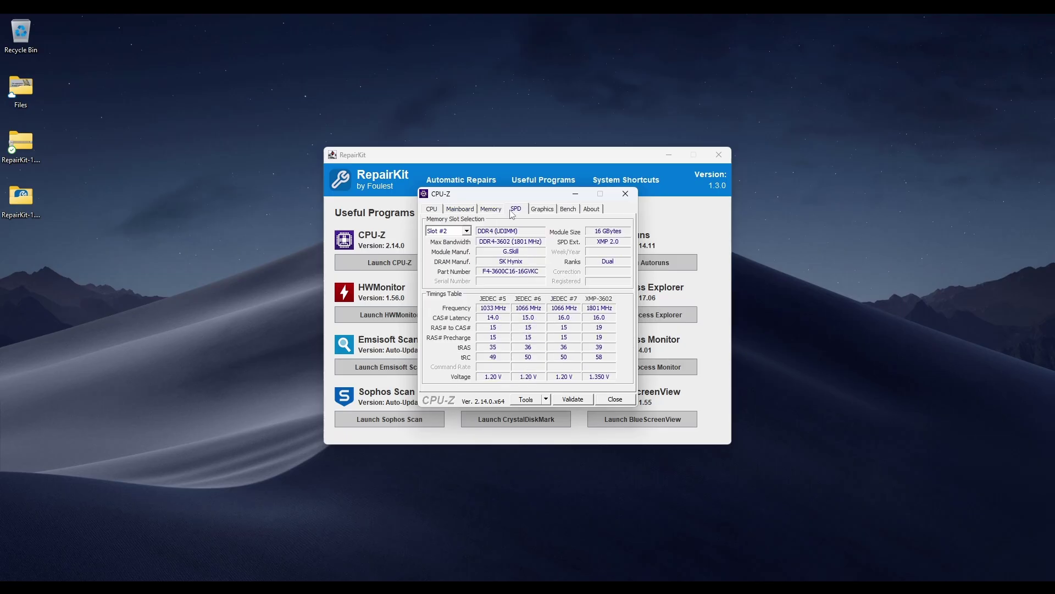
{"action": "left_click", "coordinate": [467, 231]}
{"action": "left_click", "coordinate": [457, 263]}
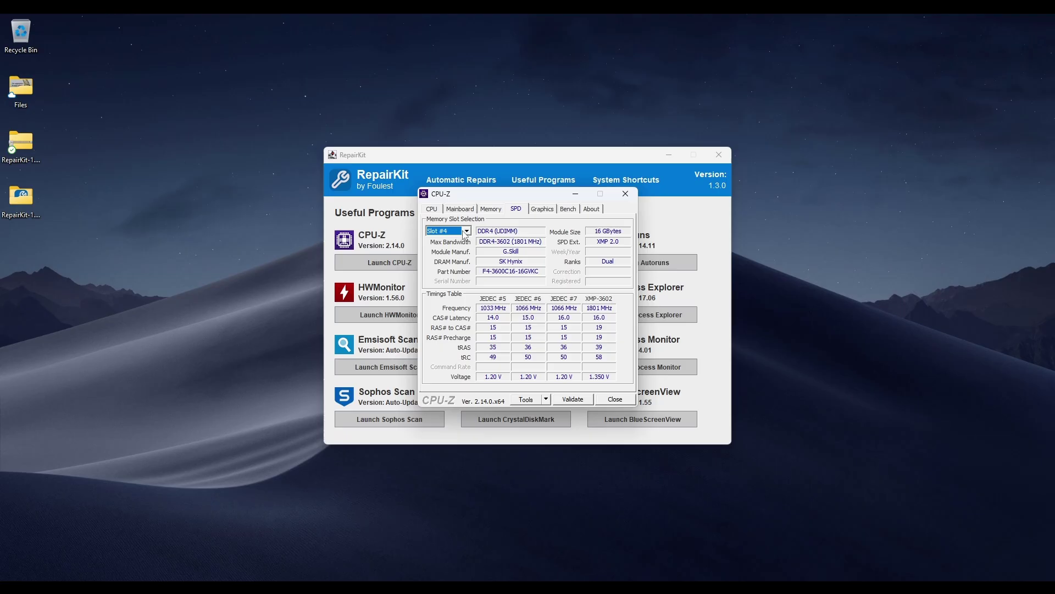
{"action": "left_click", "coordinate": [544, 210]}
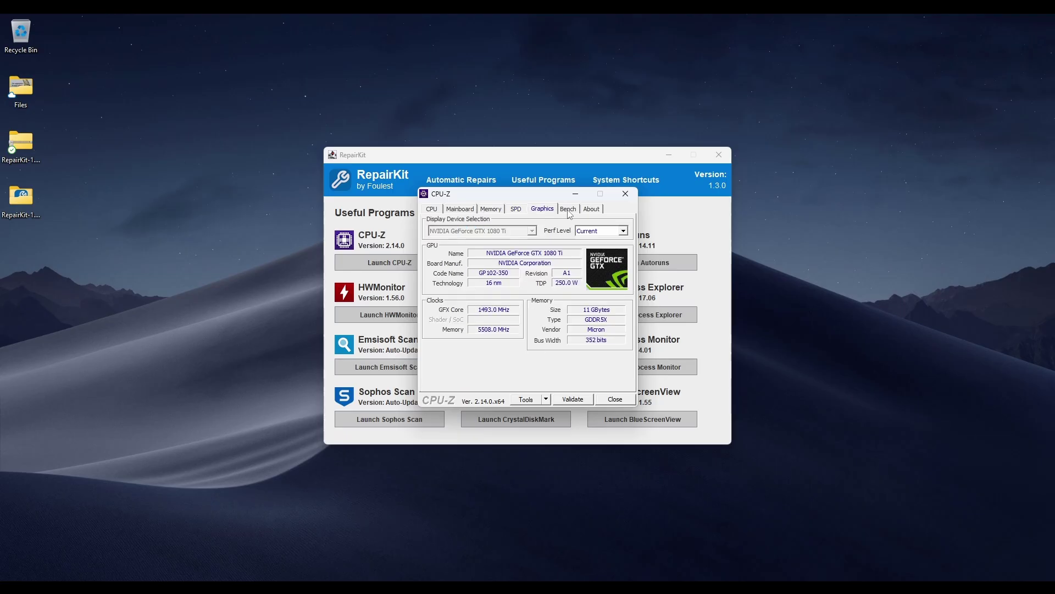
{"action": "left_click", "coordinate": [569, 212]}
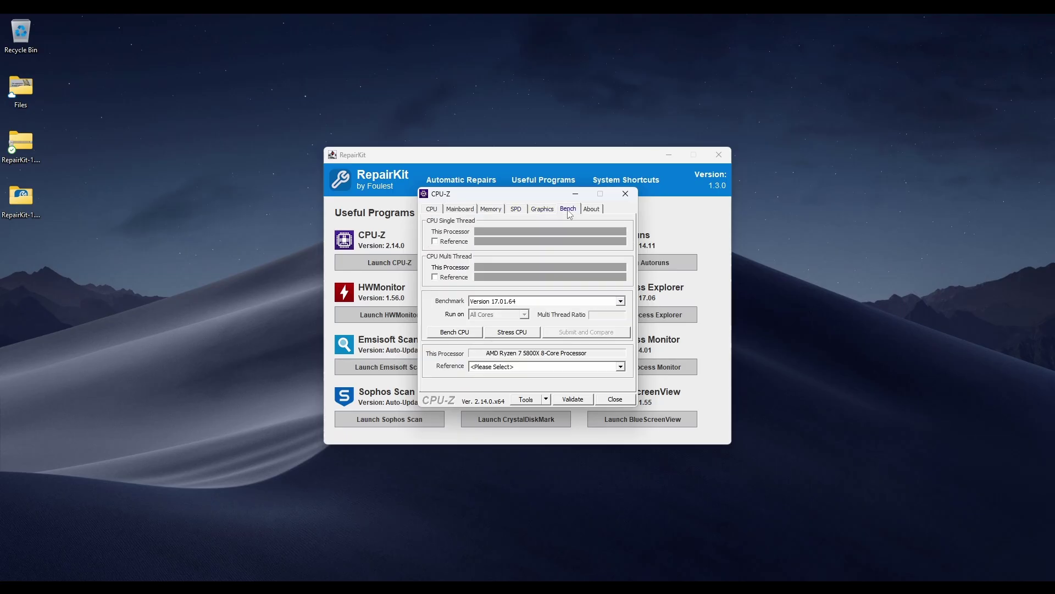
Step: Close CPU-Z, launch HWMonitor, and scroll through its voltage, temperature, fan and power readings
{"action": "left_click", "coordinate": [634, 195]}
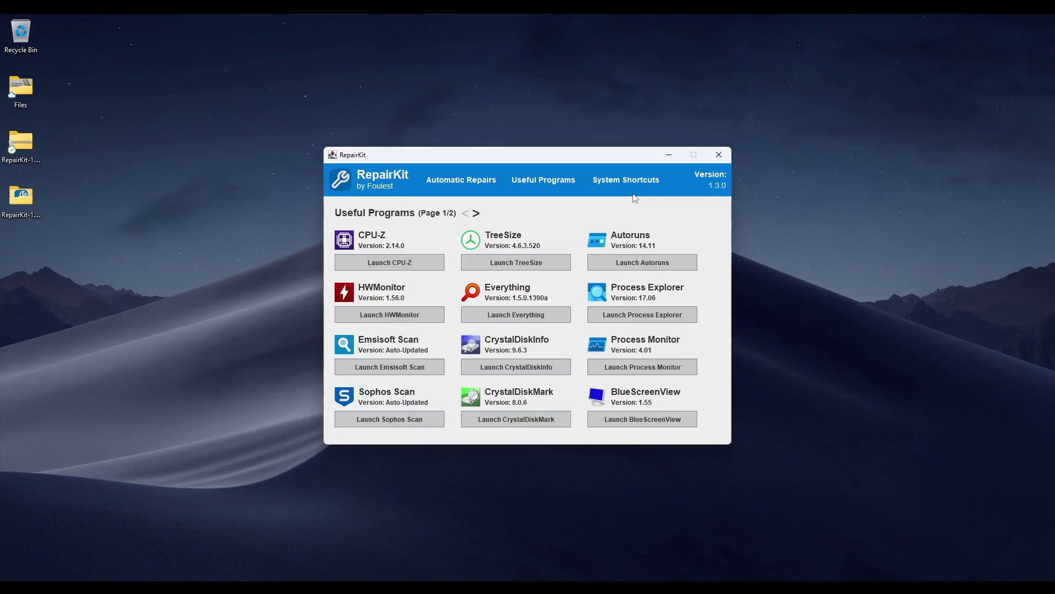
{"action": "left_click", "coordinate": [402, 313]}
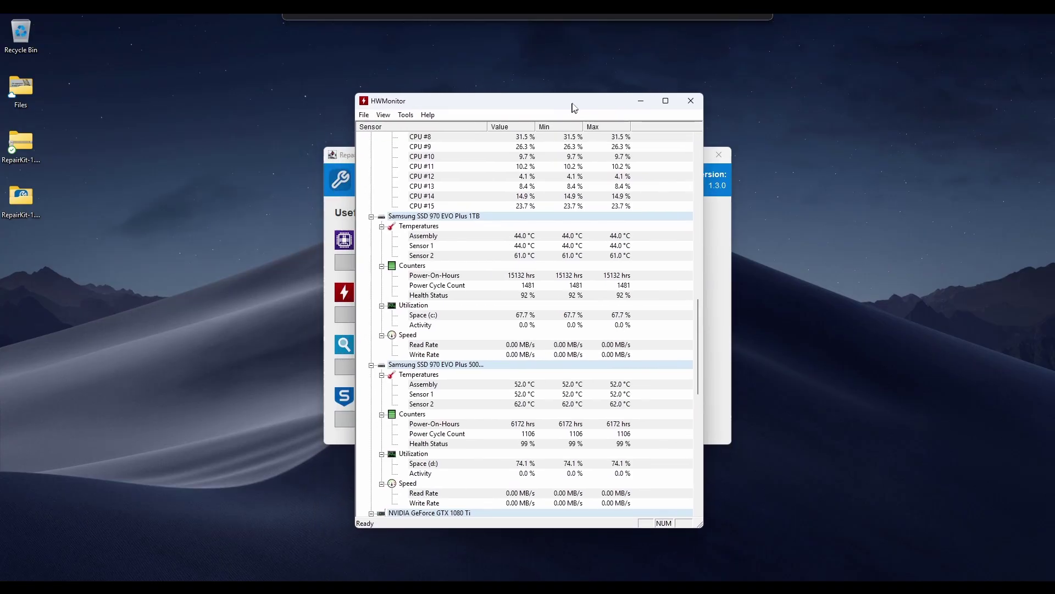
{"action": "scroll", "coordinate": [508, 242], "scroll_direction": "down", "scroll_amount": 5}
{"action": "left_click", "coordinate": [472, 236]}
{"action": "scroll", "coordinate": [603, 241], "scroll_direction": "up", "scroll_amount": 1}
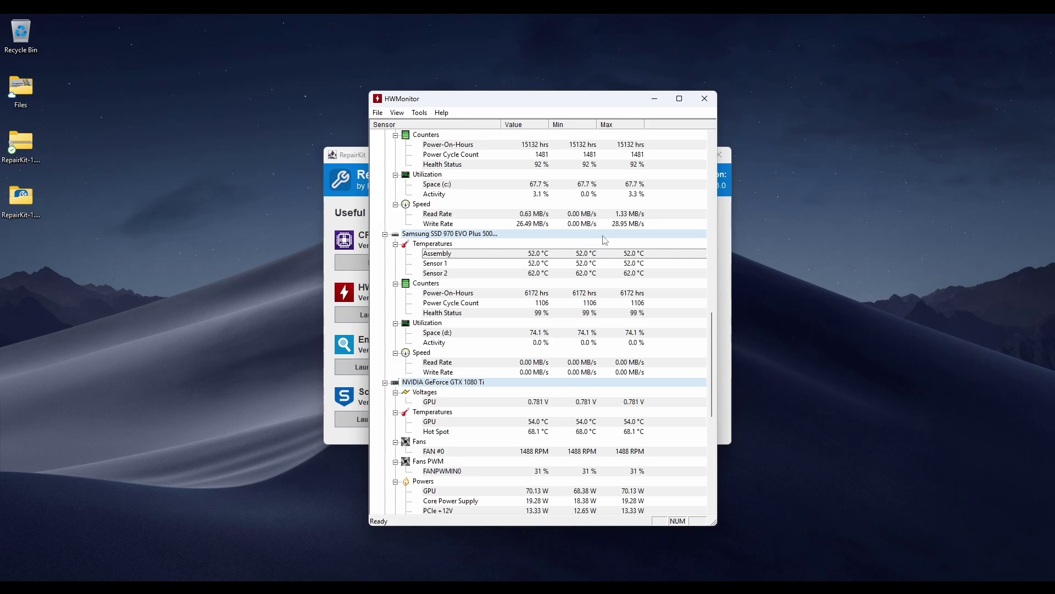
{"action": "scroll", "coordinate": [603, 301], "scroll_direction": "down", "scroll_amount": 3}
{"action": "scroll", "coordinate": [572, 307], "scroll_direction": "down", "scroll_amount": 1}
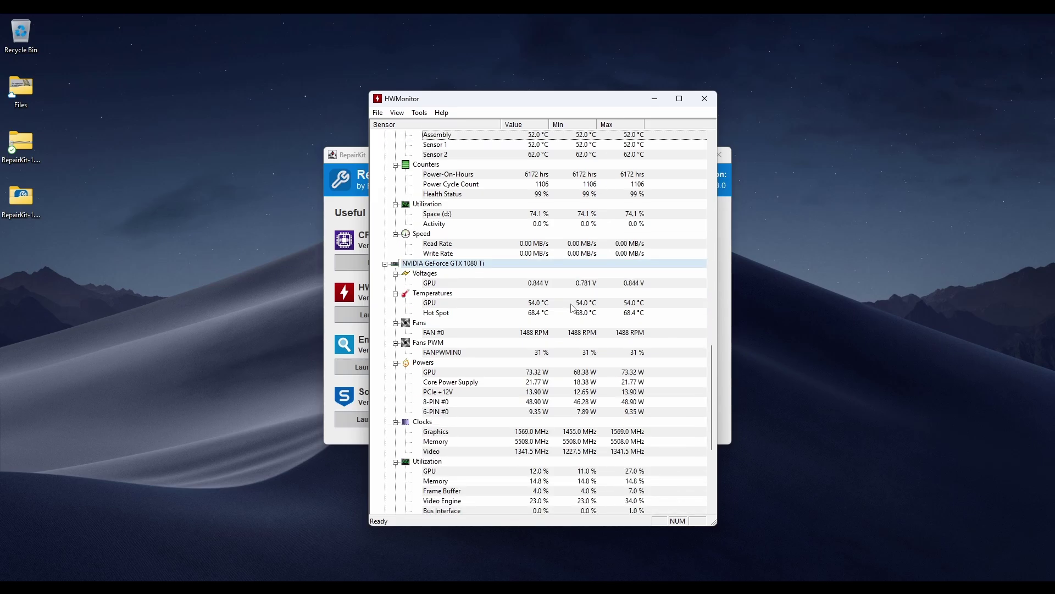
{"action": "scroll", "coordinate": [572, 307], "scroll_direction": "down", "scroll_amount": 6}
{"action": "scroll", "coordinate": [572, 308], "scroll_direction": "up", "scroll_amount": 16}
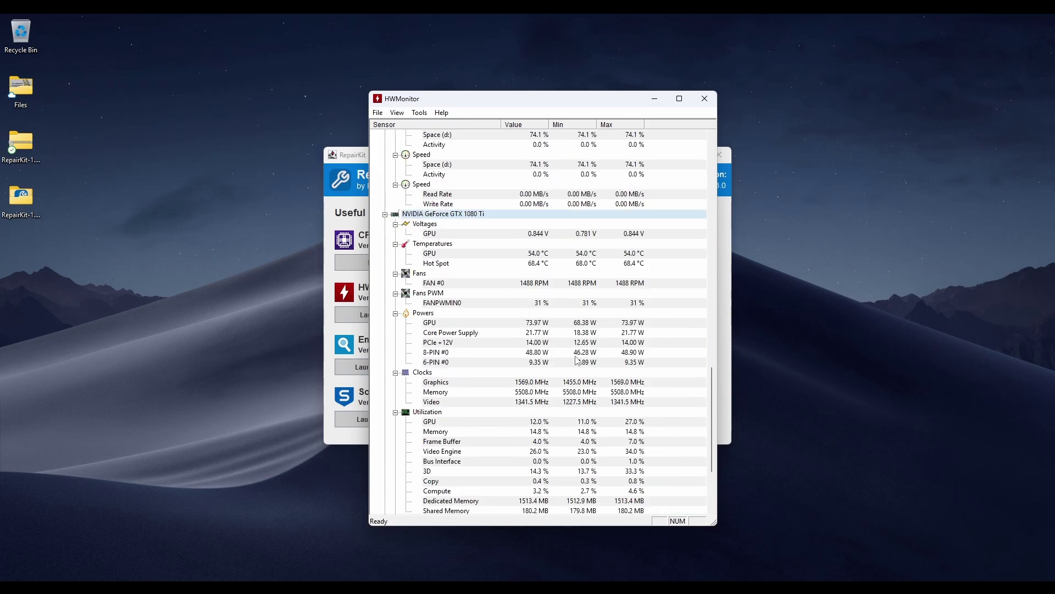
{"action": "scroll", "coordinate": [574, 371], "scroll_direction": "up", "scroll_amount": 15}
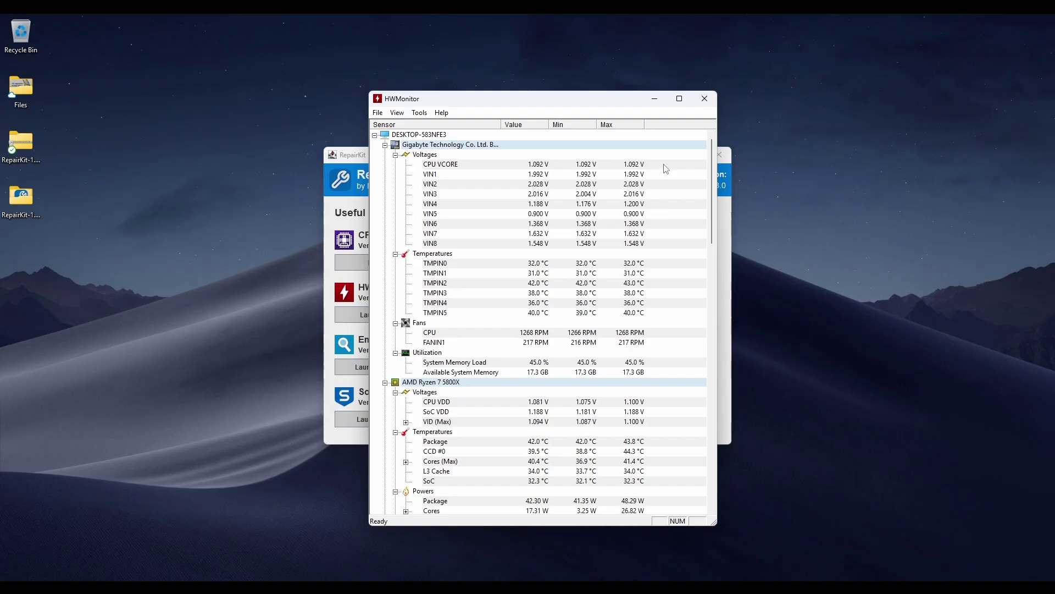
Step: Close HWMonitor, run an Emsisoft Quick Scan, then close the all-clean result and Emergency Kit
{"action": "left_click", "coordinate": [704, 99]}
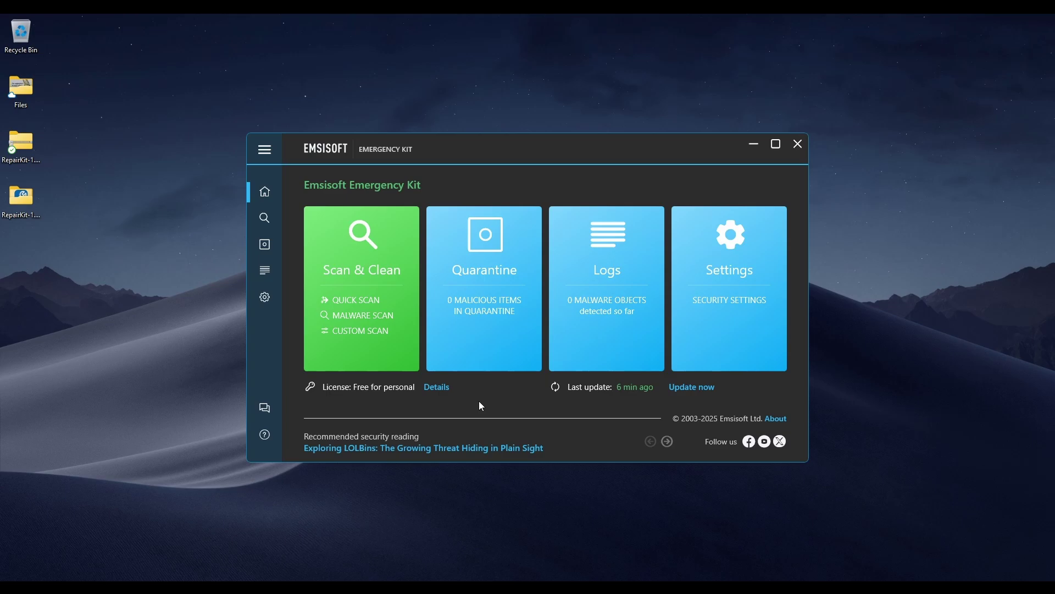
{"action": "left_click", "coordinate": [364, 300]}
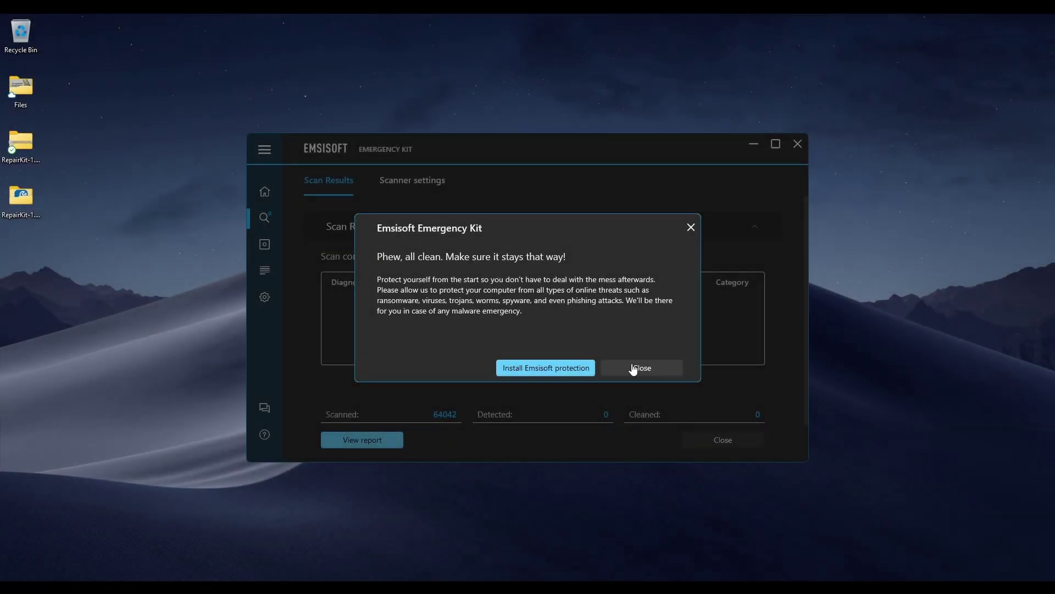
{"action": "left_click", "coordinate": [633, 368]}
{"action": "left_click", "coordinate": [797, 144]}
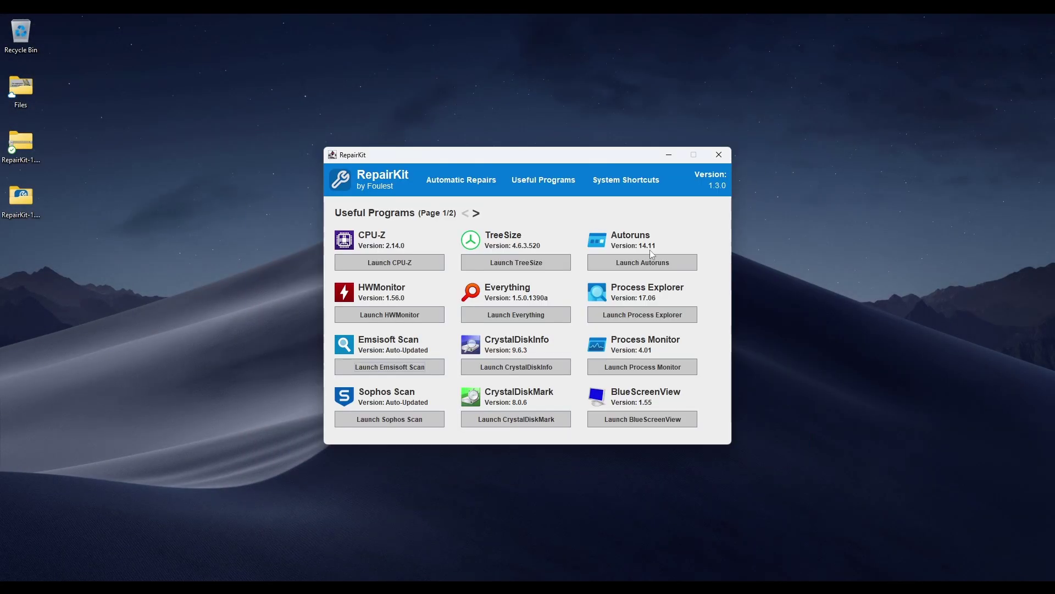
Step: Run a Sophos Scan & Clean quick scan, finding no threats in 5,804 objects, then close it
{"action": "left_click", "coordinate": [436, 417]}
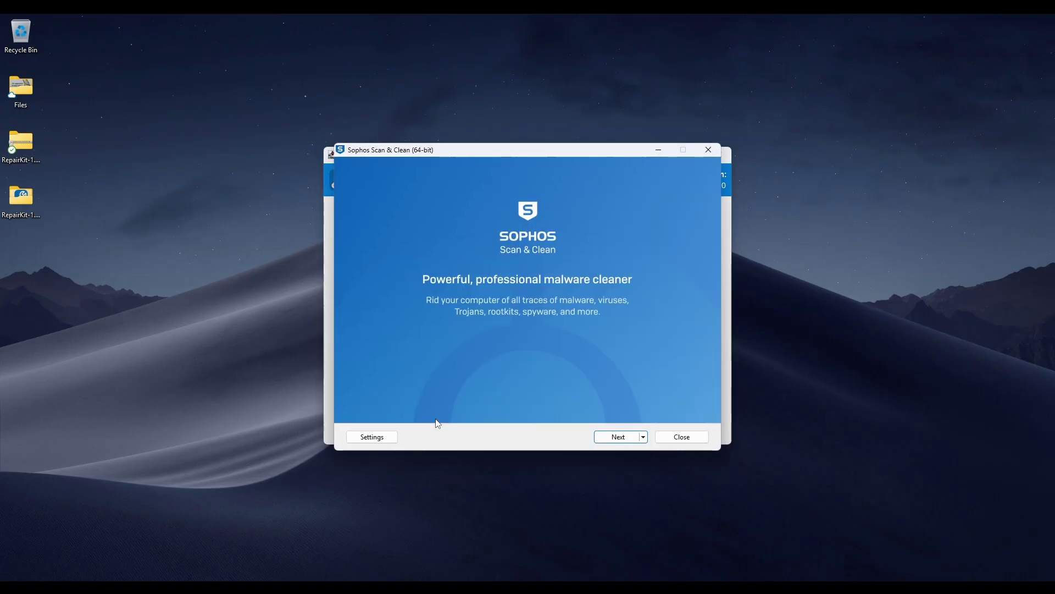
{"action": "left_click", "coordinate": [645, 438]}
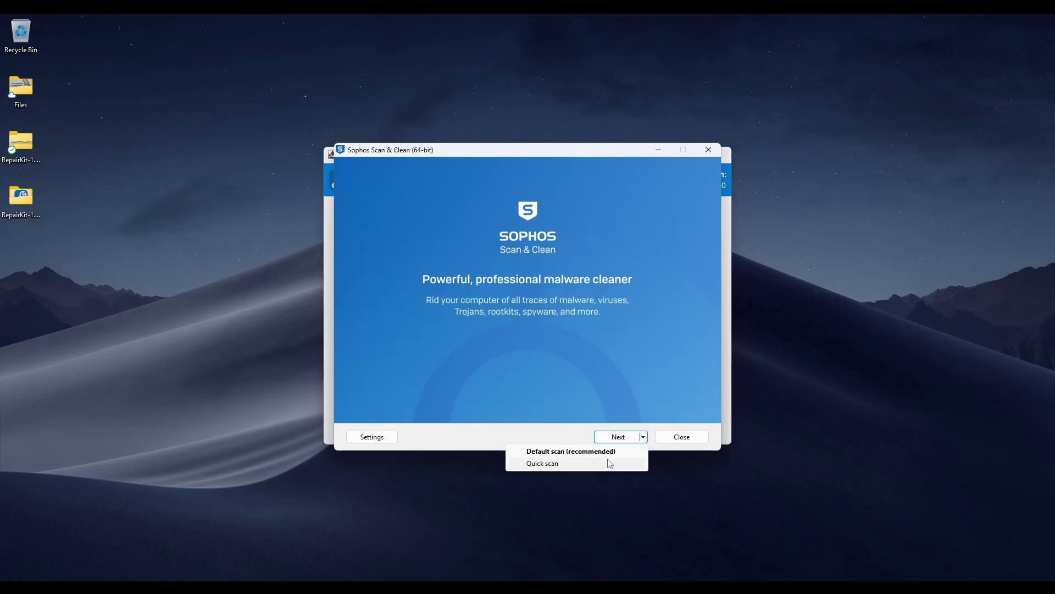
{"action": "left_click", "coordinate": [608, 463]}
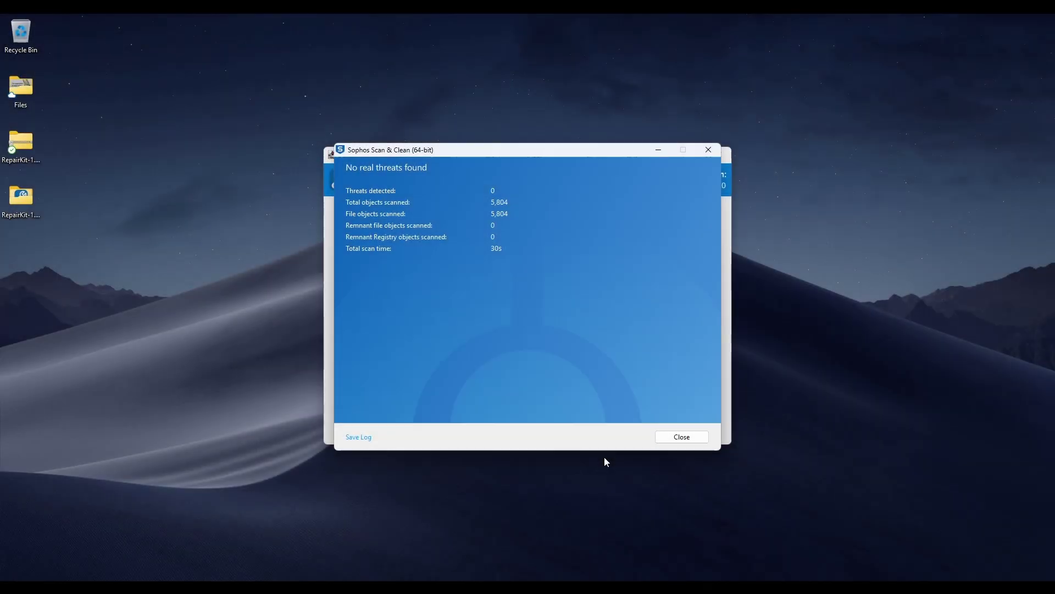
{"action": "left_click", "coordinate": [672, 437]}
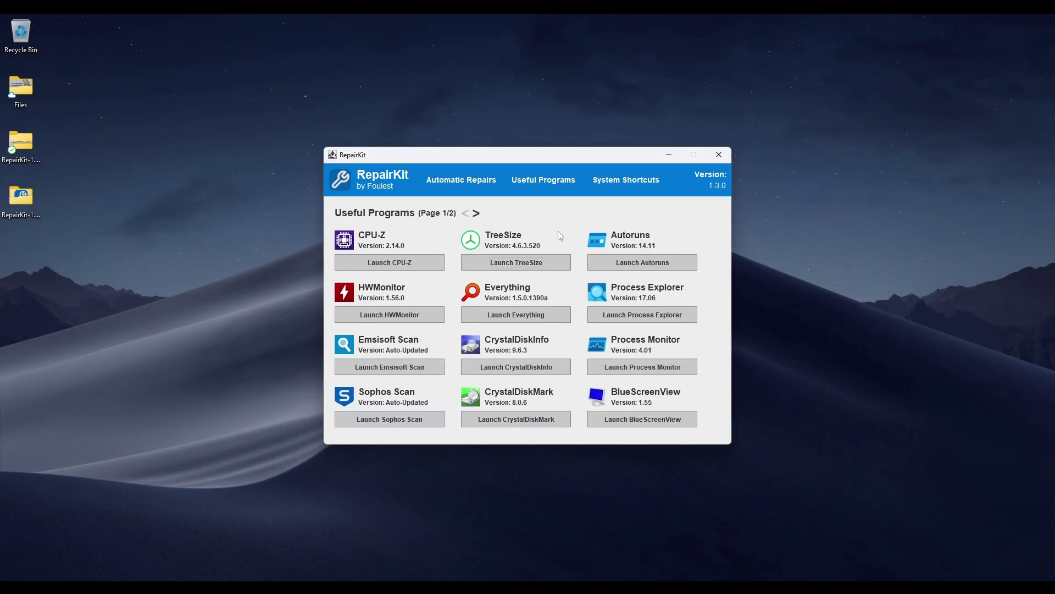
{"action": "left_click", "coordinate": [545, 264]}
{"action": "left_click", "coordinate": [271, 197]}
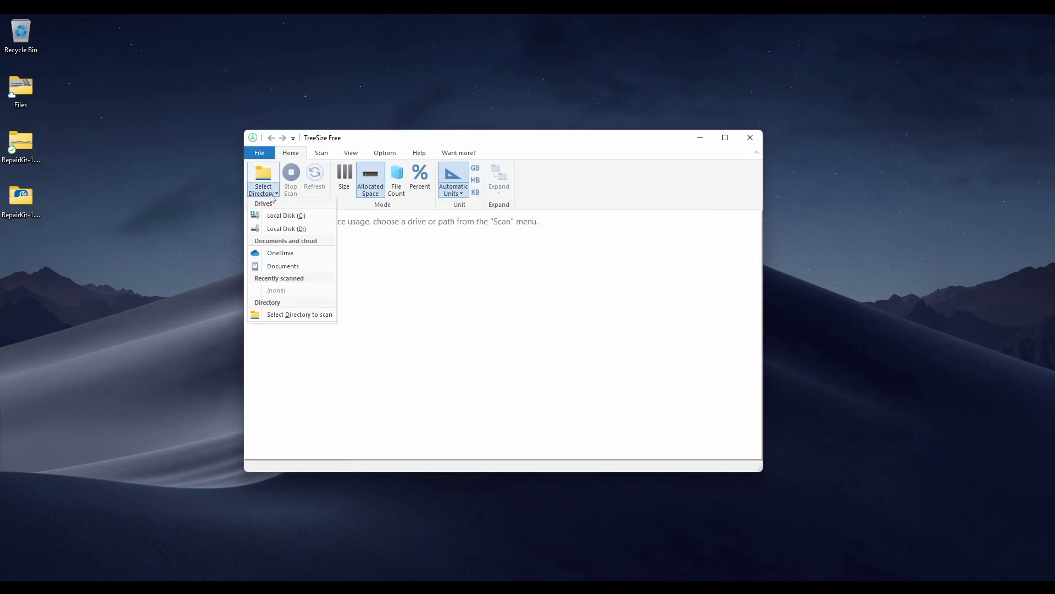
{"action": "left_click", "coordinate": [283, 215]}
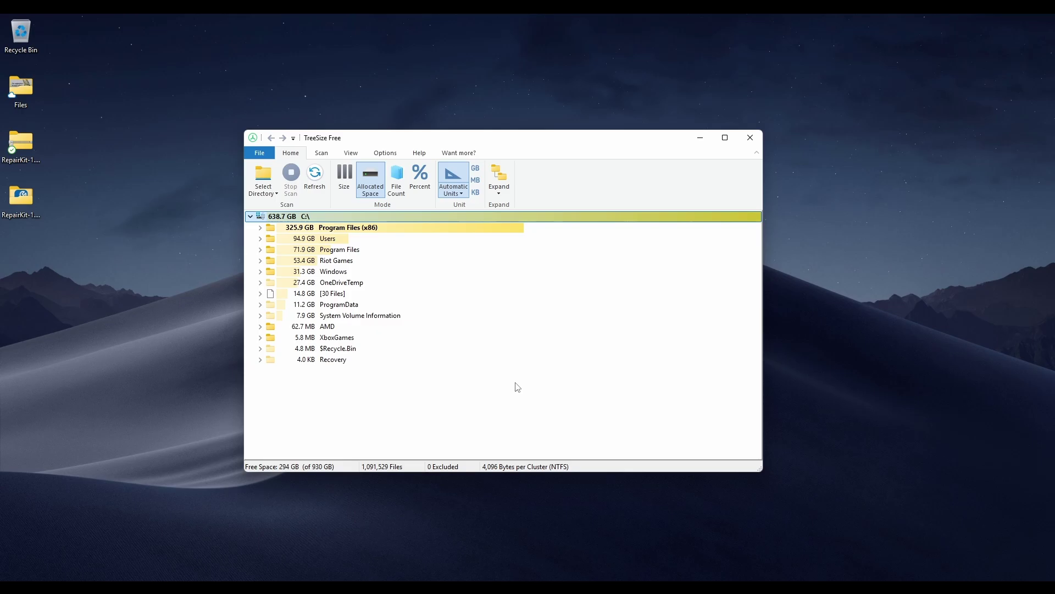
{"action": "left_click", "coordinate": [263, 187]}
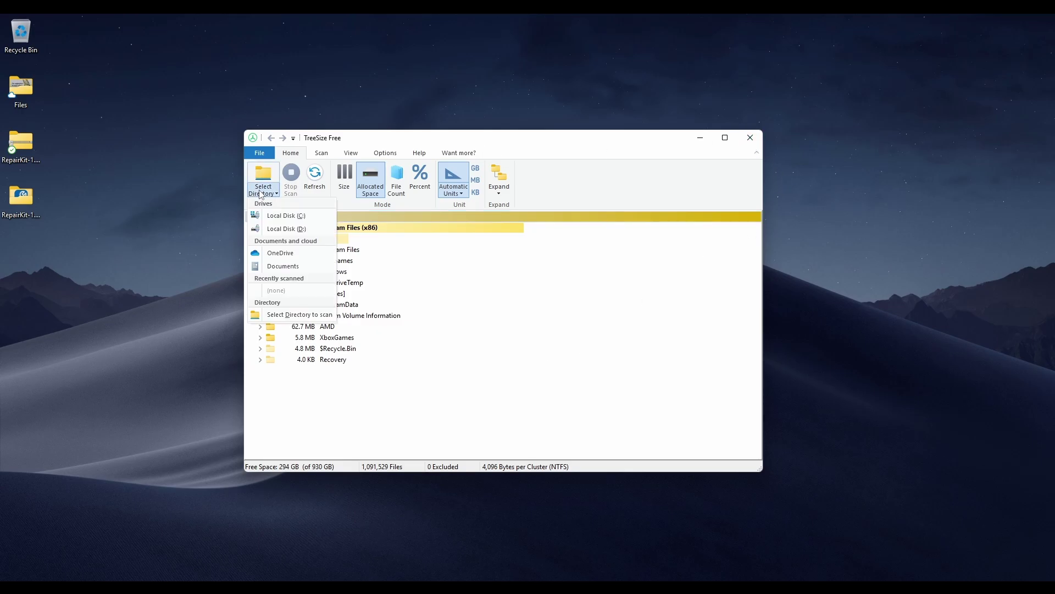
{"action": "left_click", "coordinate": [270, 230]}
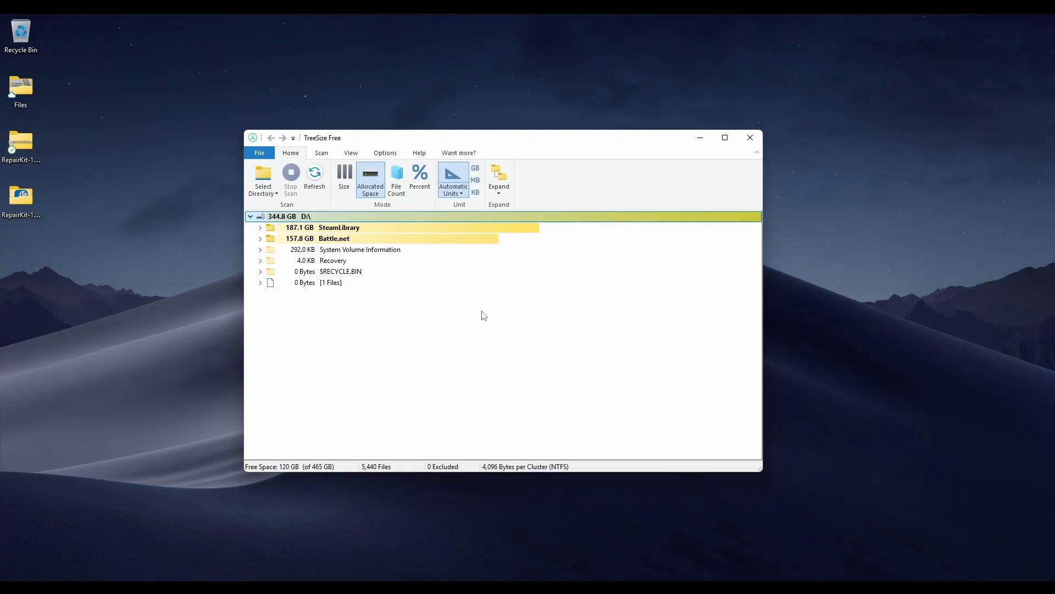
{"action": "left_click", "coordinate": [260, 239]}
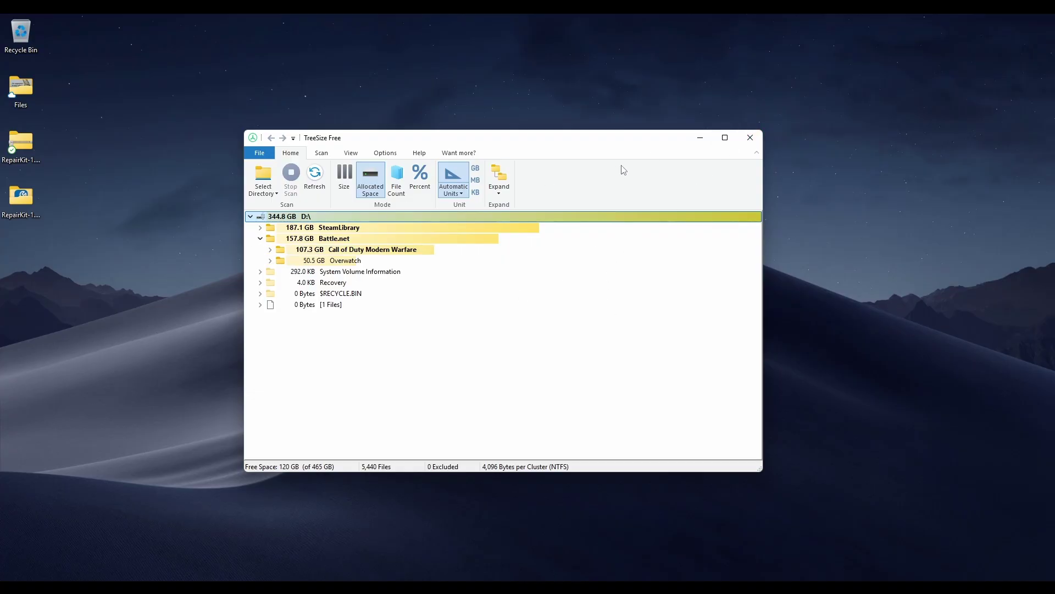
{"action": "left_click", "coordinate": [751, 138]}
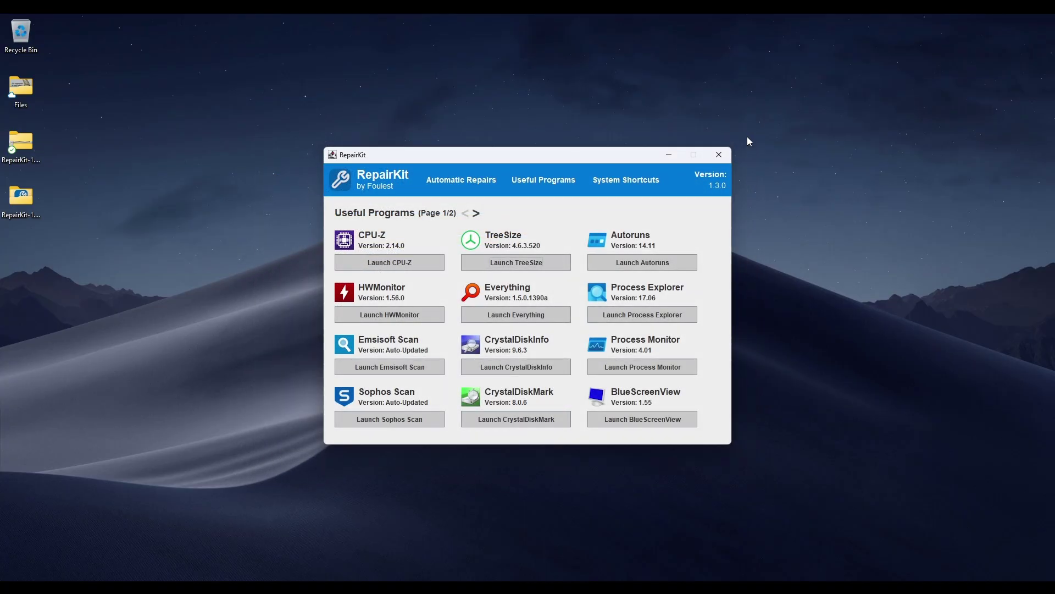
{"action": "left_click", "coordinate": [552, 317]}
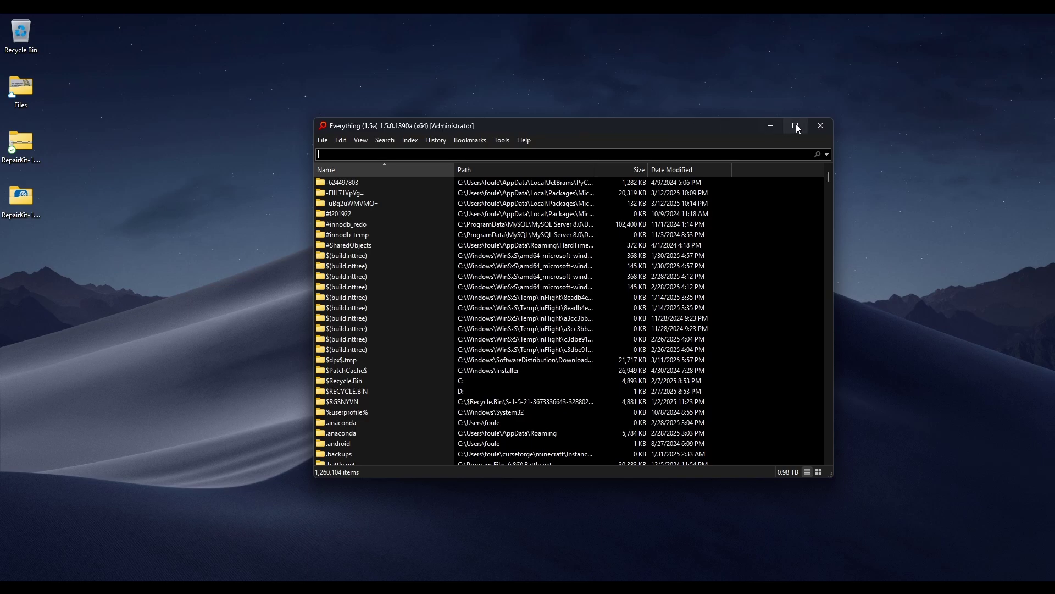
{"action": "left_click", "coordinate": [824, 125]}
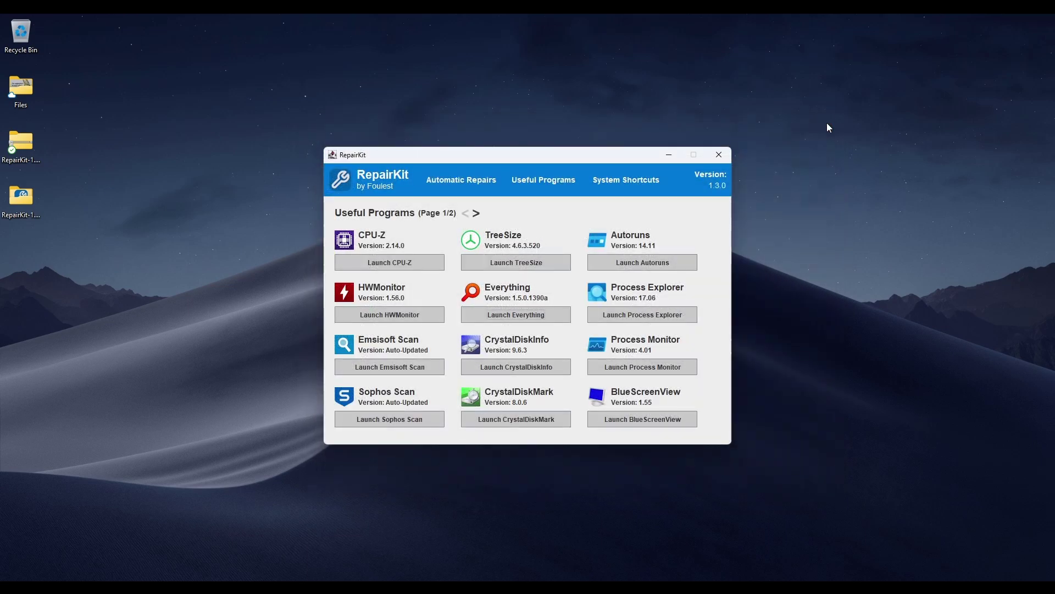
{"action": "left_click", "coordinate": [552, 369]}
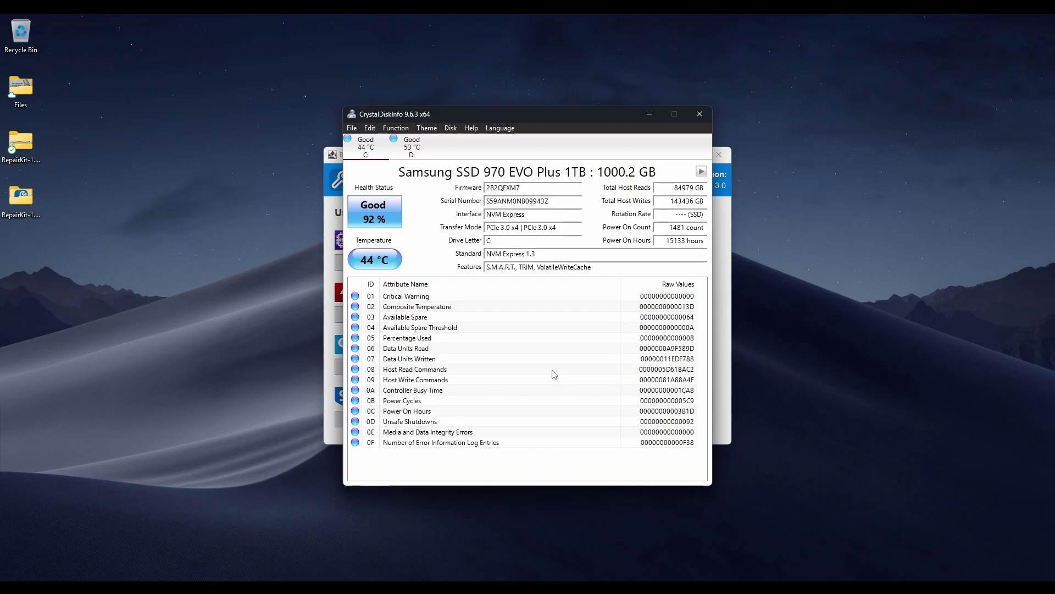
{"action": "left_click", "coordinate": [412, 147]}
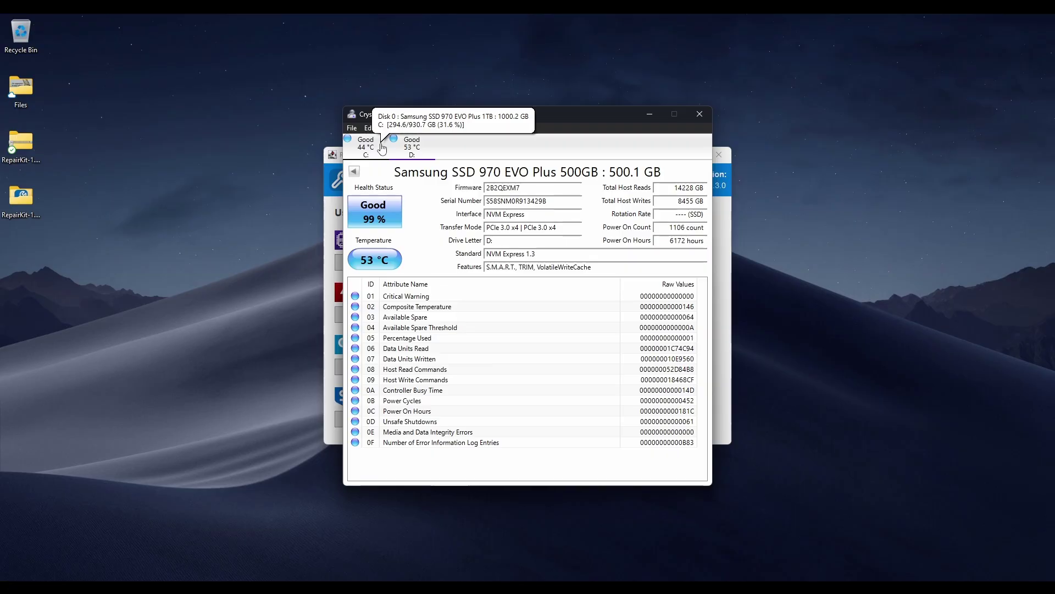
{"action": "left_click", "coordinate": [381, 147]}
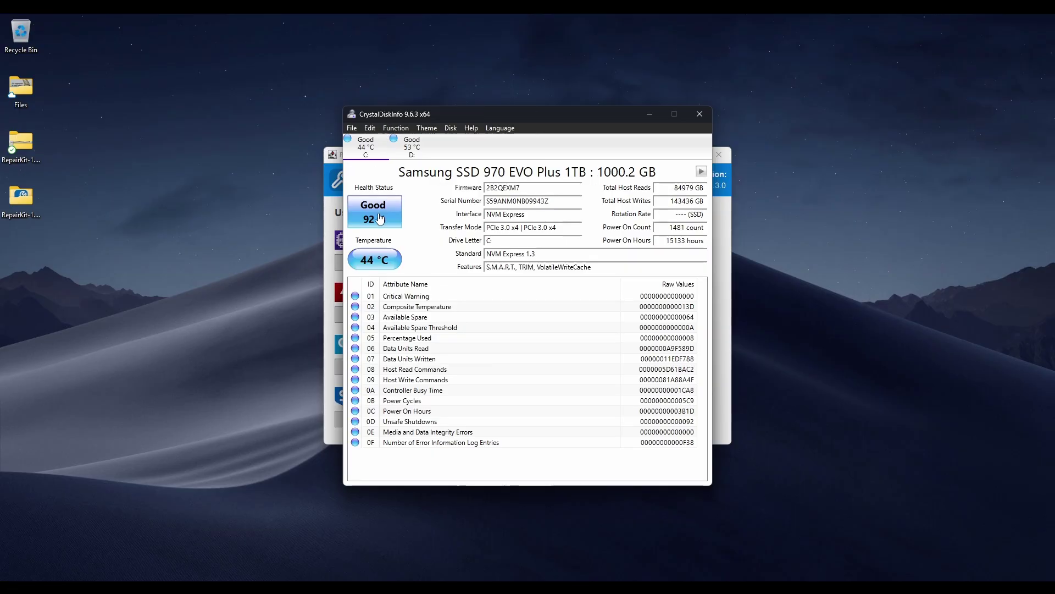
{"action": "key", "text": "alt+F4"}
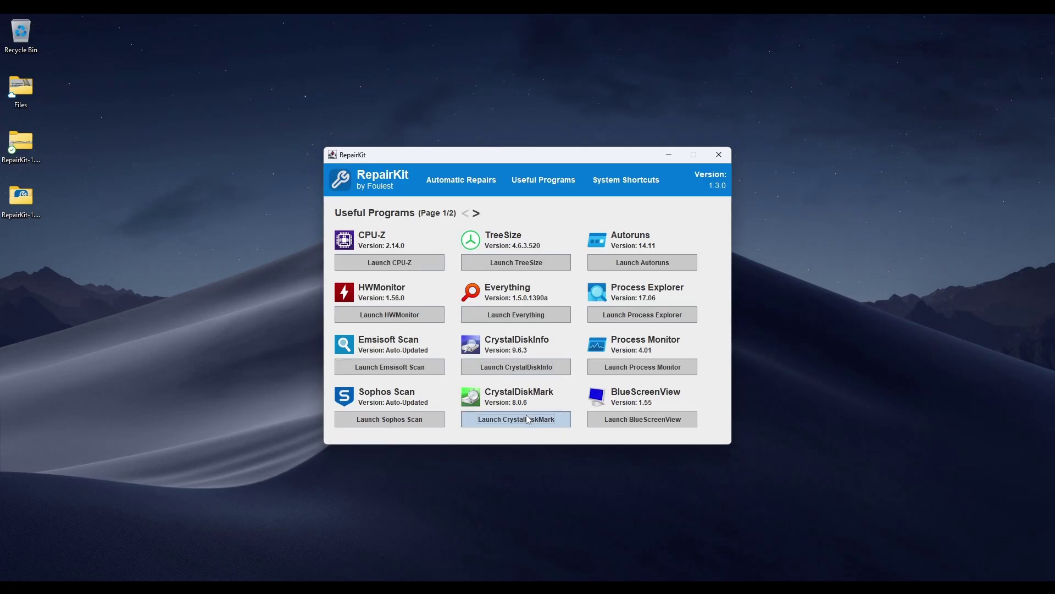
{"action": "left_click", "coordinate": [527, 420]}
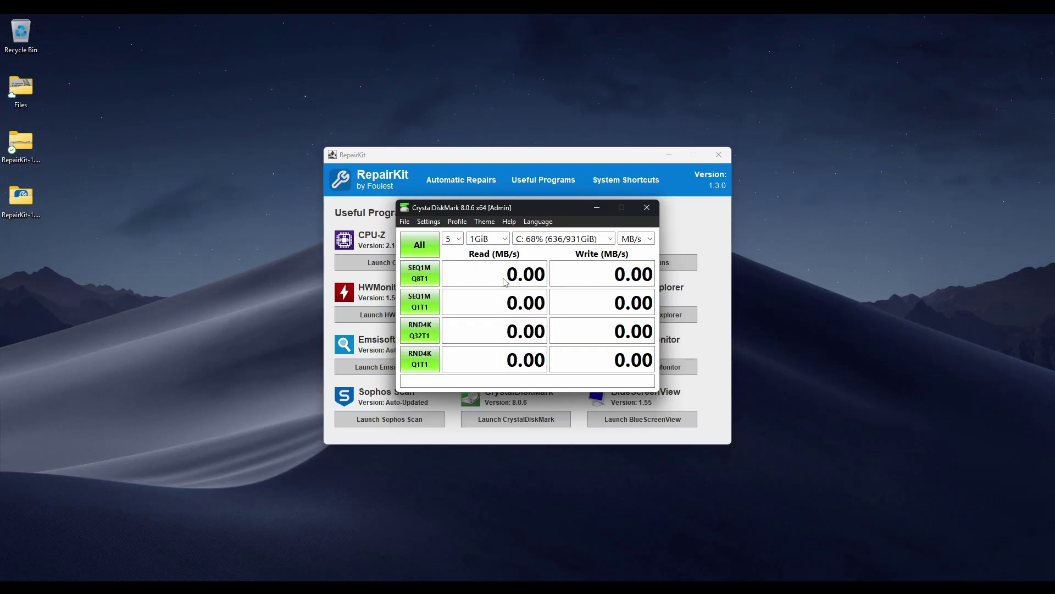
{"action": "left_click", "coordinate": [647, 208]}
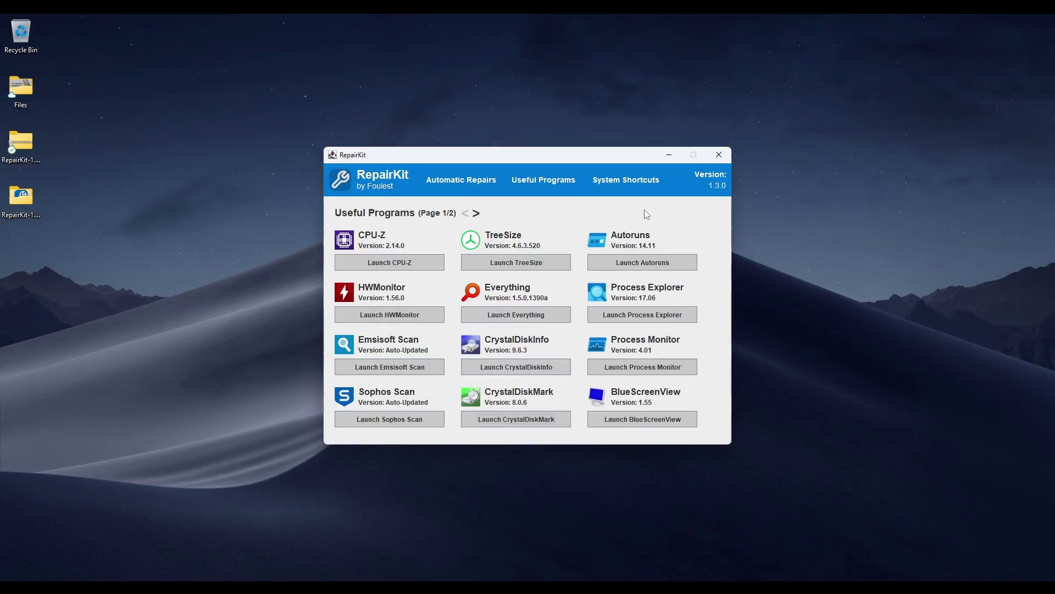
{"action": "left_click", "coordinate": [652, 261]}
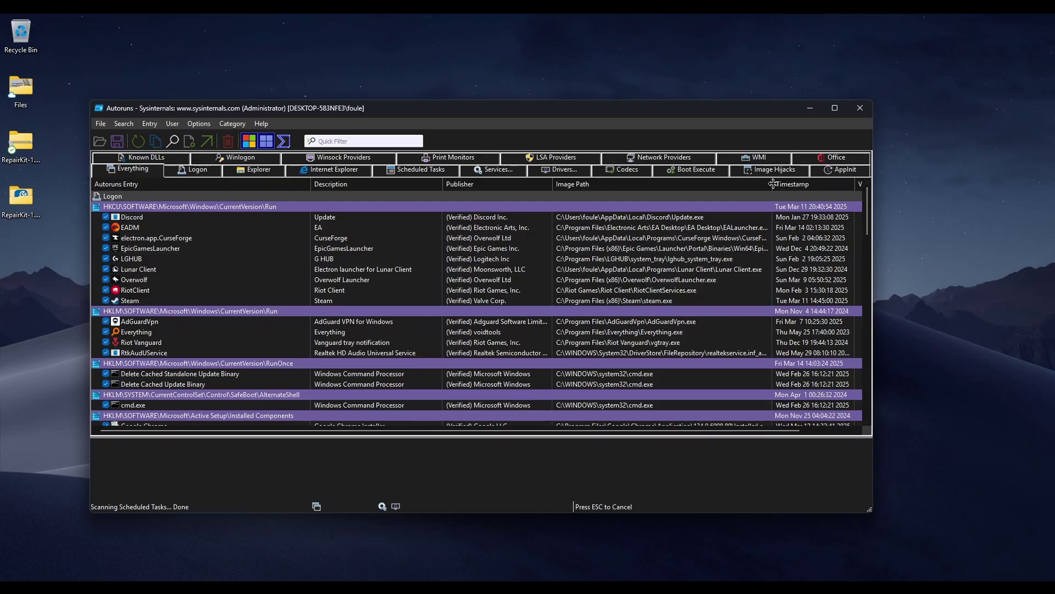
{"action": "left_click_drag", "start_coordinate": [773, 184], "coordinate": [706, 184]}
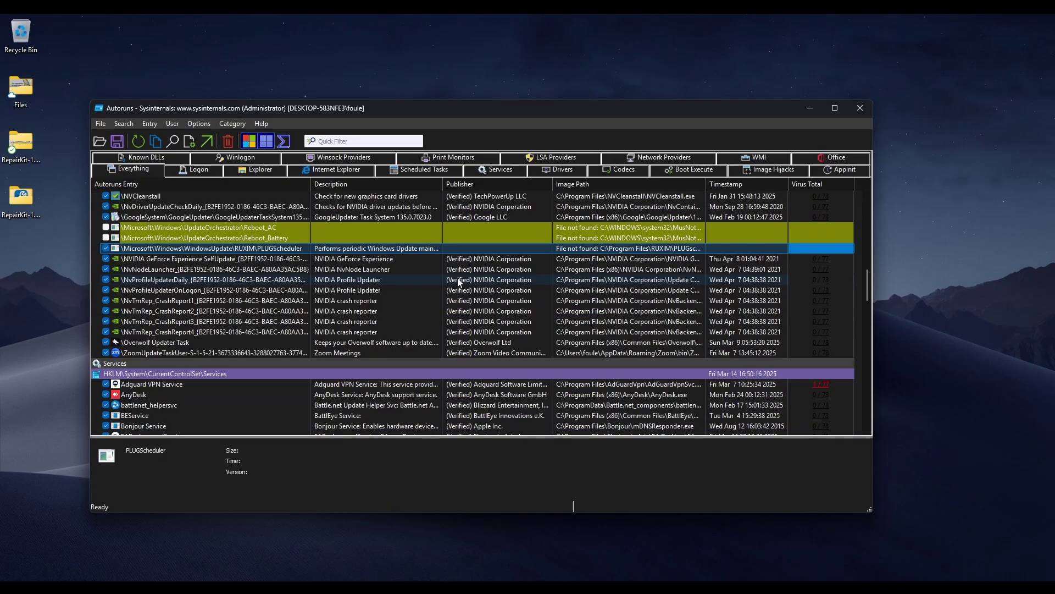
{"action": "left_click", "coordinate": [860, 108]}
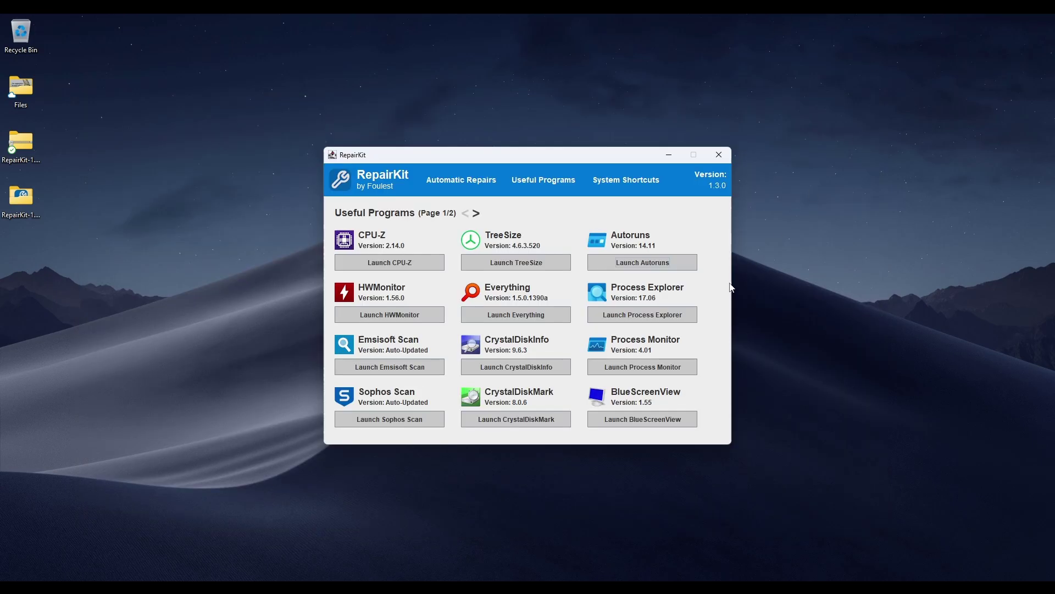
{"action": "left_click", "coordinate": [695, 316]}
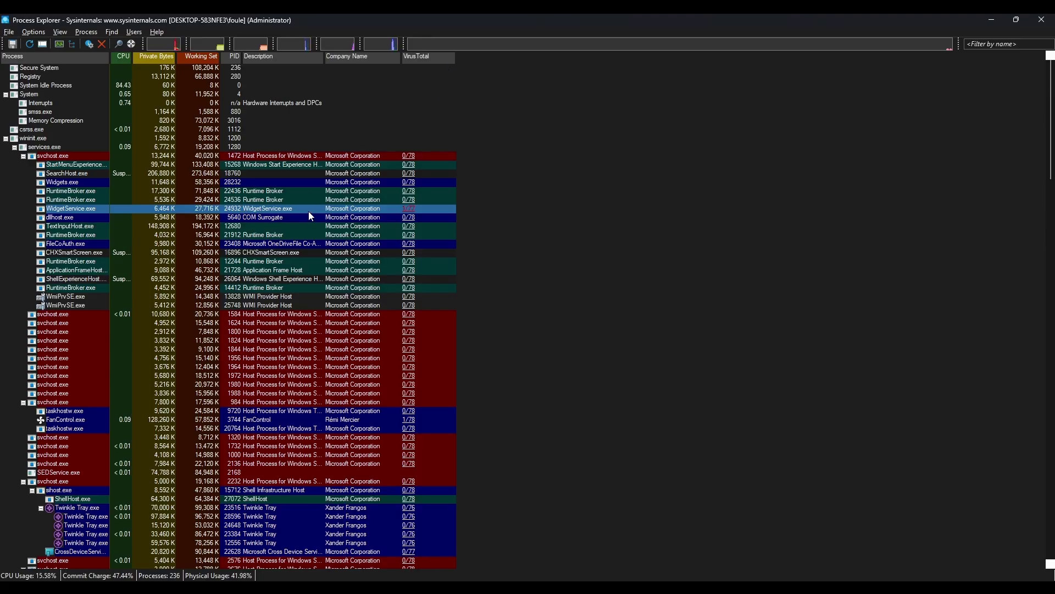
{"action": "scroll", "coordinate": [308, 215], "scroll_direction": "down", "scroll_amount": 1}
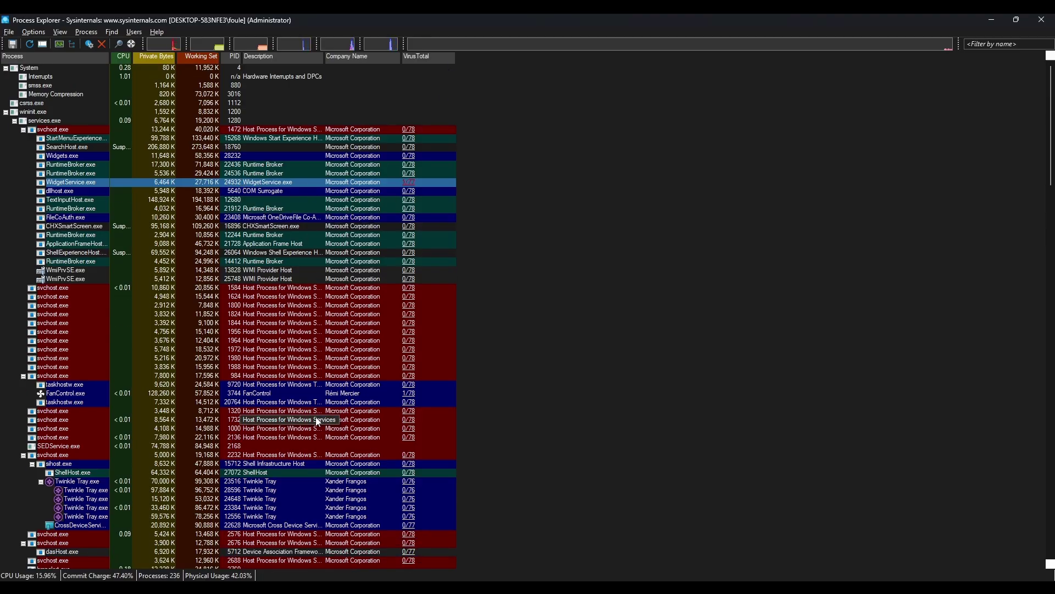
{"action": "left_click", "coordinate": [605, 316]}
{"action": "scroll", "coordinate": [556, 341], "scroll_direction": "down", "scroll_amount": 4}
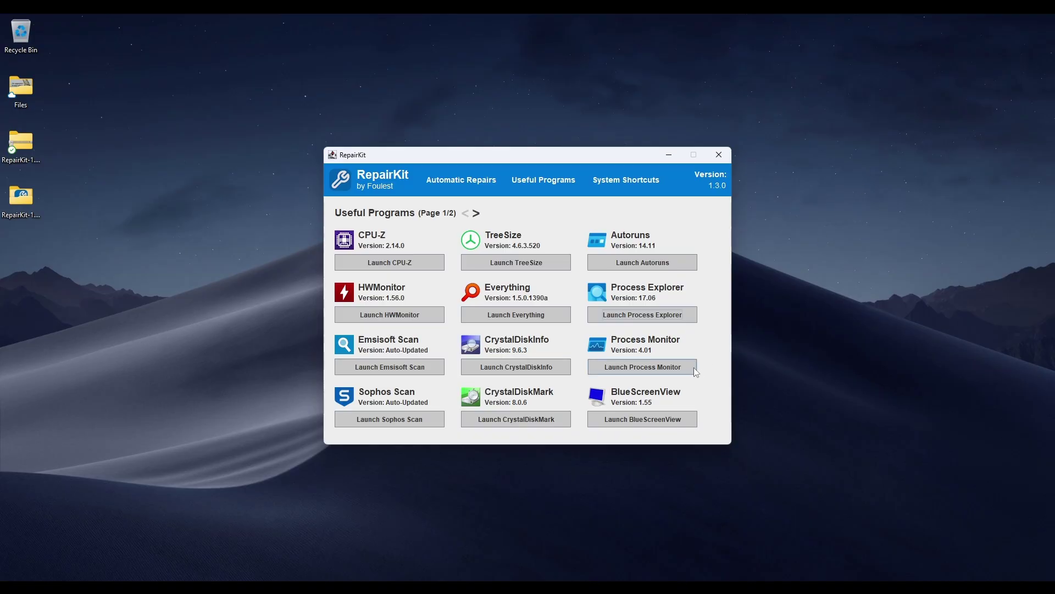
Step: Launch Process Monitor and stop its capture at 182,842 shown events, then scroll the list
{"action": "left_click", "coordinate": [694, 367]}
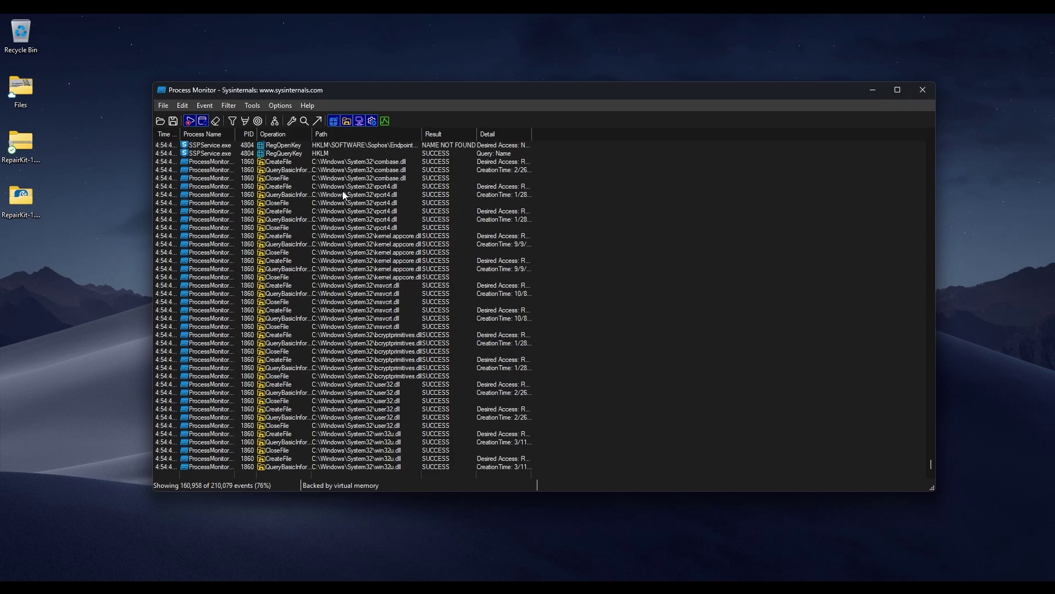
{"action": "key", "text": "ctrl+e"}
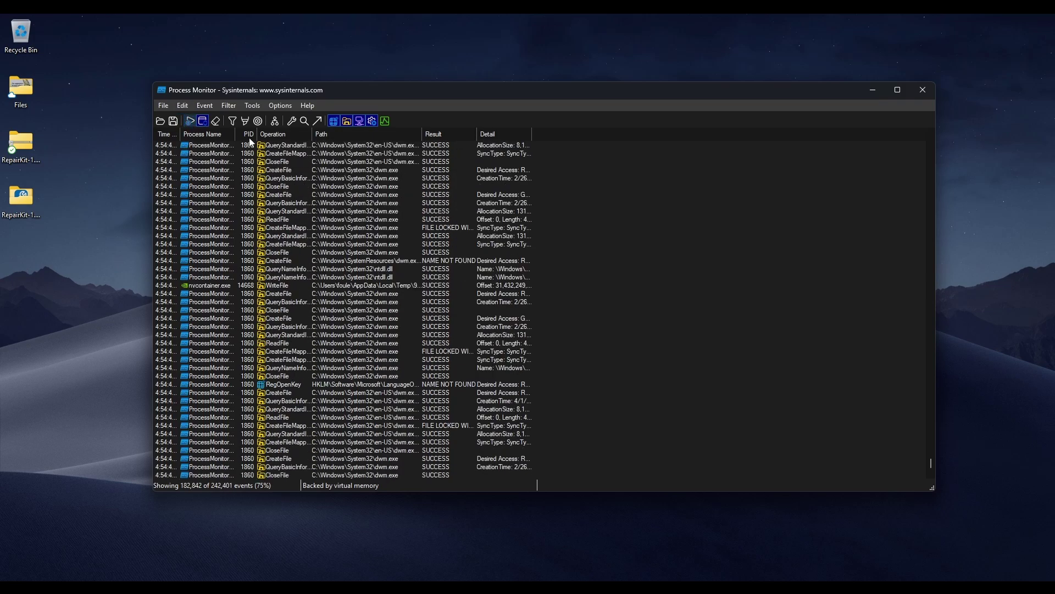
{"action": "scroll", "coordinate": [258, 231], "scroll_direction": "up", "scroll_amount": 5}
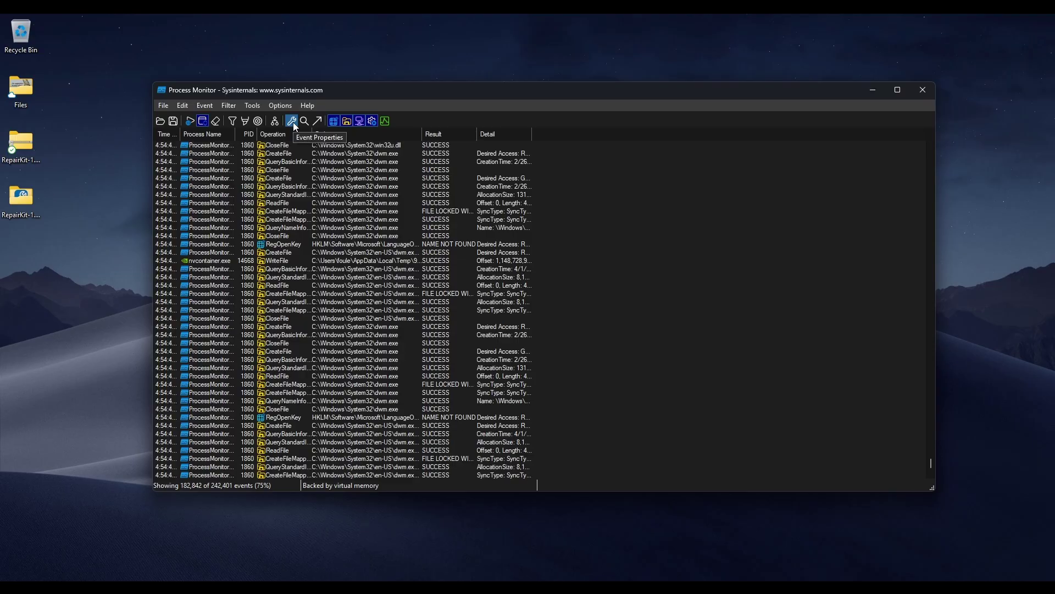
{"action": "left_click", "coordinate": [923, 90]}
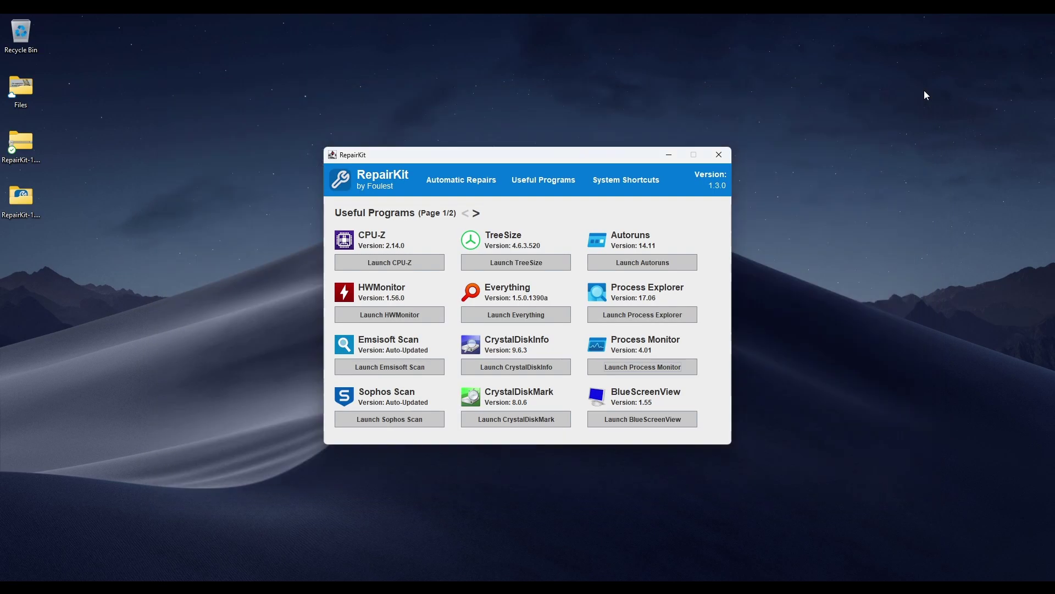
{"action": "left_click", "coordinate": [679, 421]}
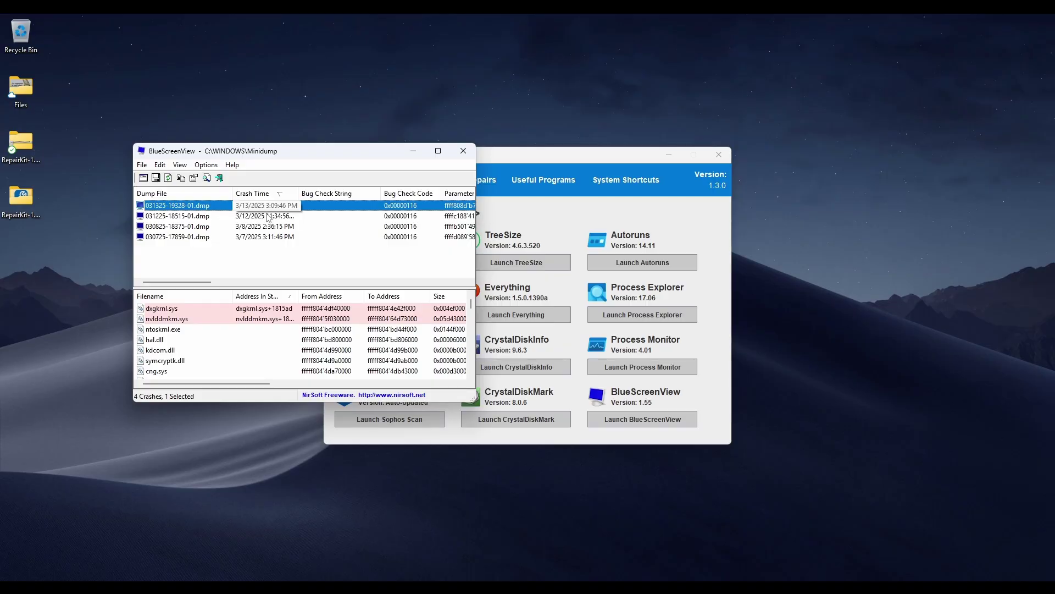
{"action": "left_click", "coordinate": [267, 218]}
{"action": "key", "text": "super+Up"}
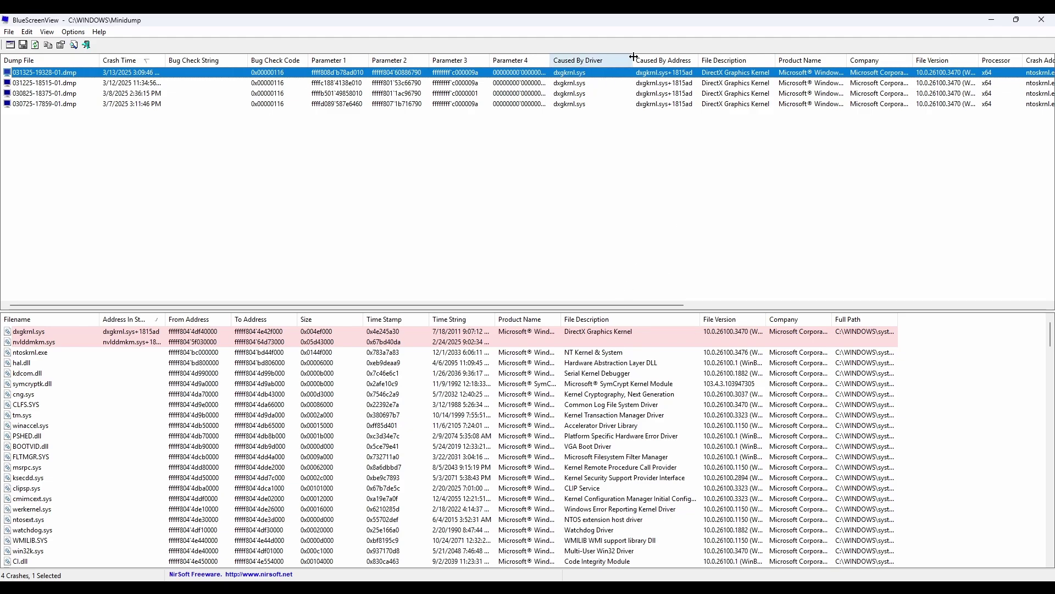
{"action": "left_click_drag", "start_coordinate": [625, 21], "coordinate": [578, 100]}
{"action": "left_click", "coordinate": [701, 103]}
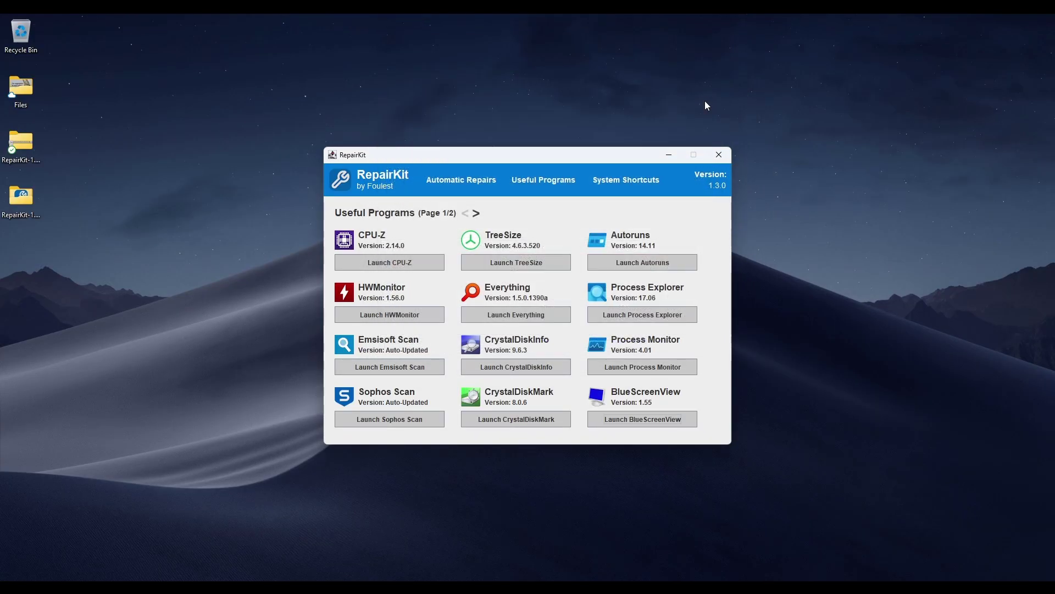
Step: On Useful Programs page 2, launch NVCleanstall, review driver 572.60 versus recommended 572.70, then close it
{"action": "left_click", "coordinate": [479, 213]}
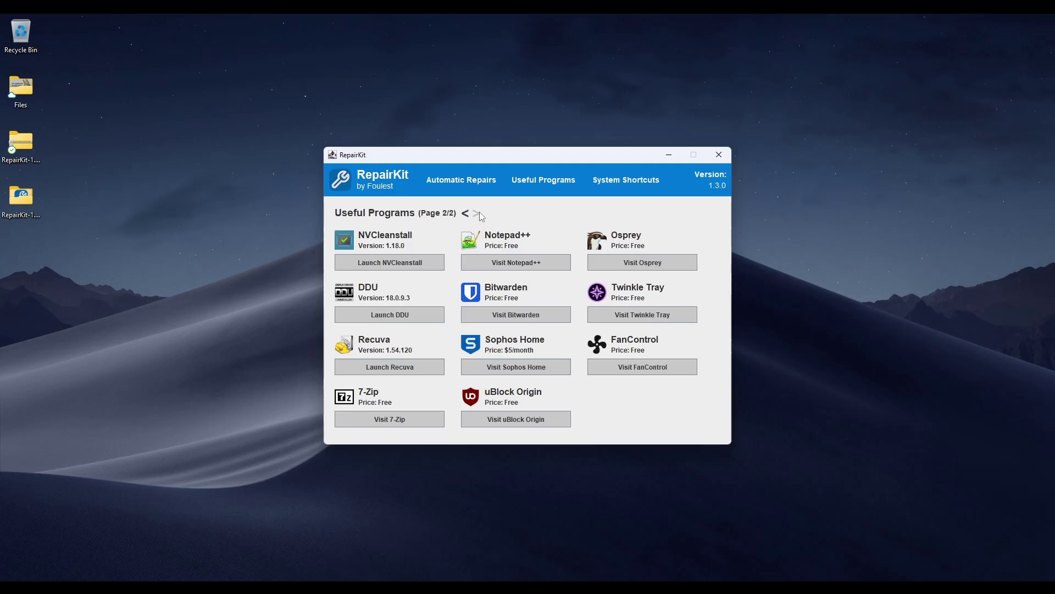
{"action": "left_click", "coordinate": [439, 263]}
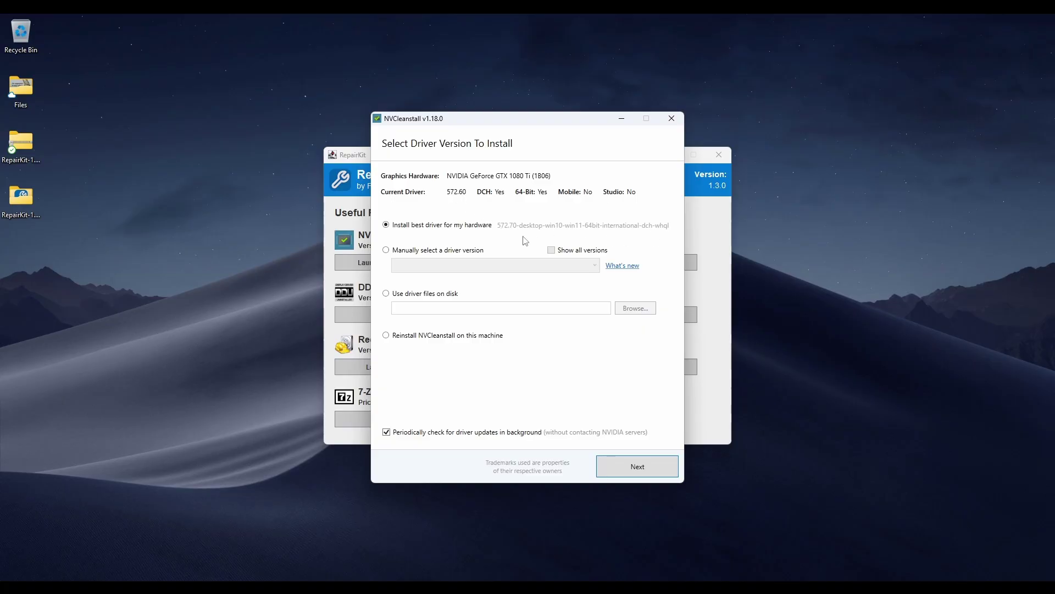
{"action": "left_click", "coordinate": [671, 118]}
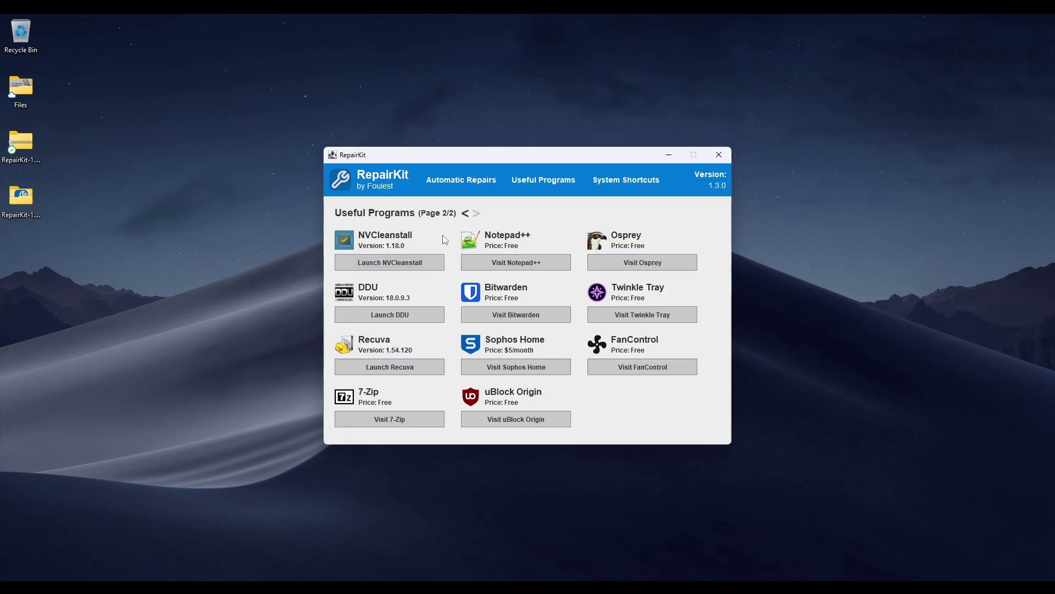
{"action": "left_click", "coordinate": [421, 316]}
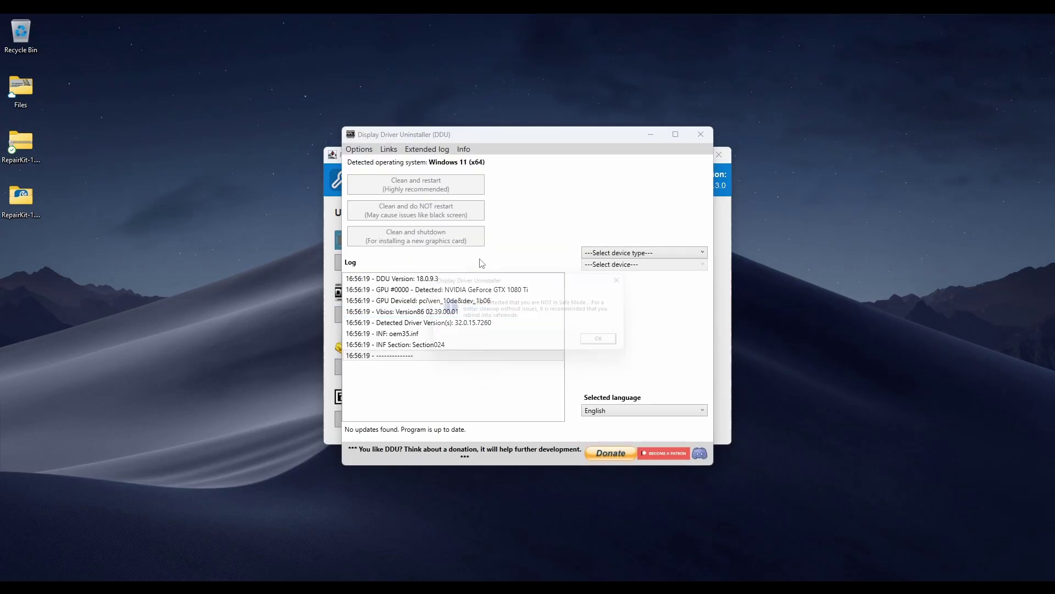
{"action": "left_click", "coordinate": [612, 344]}
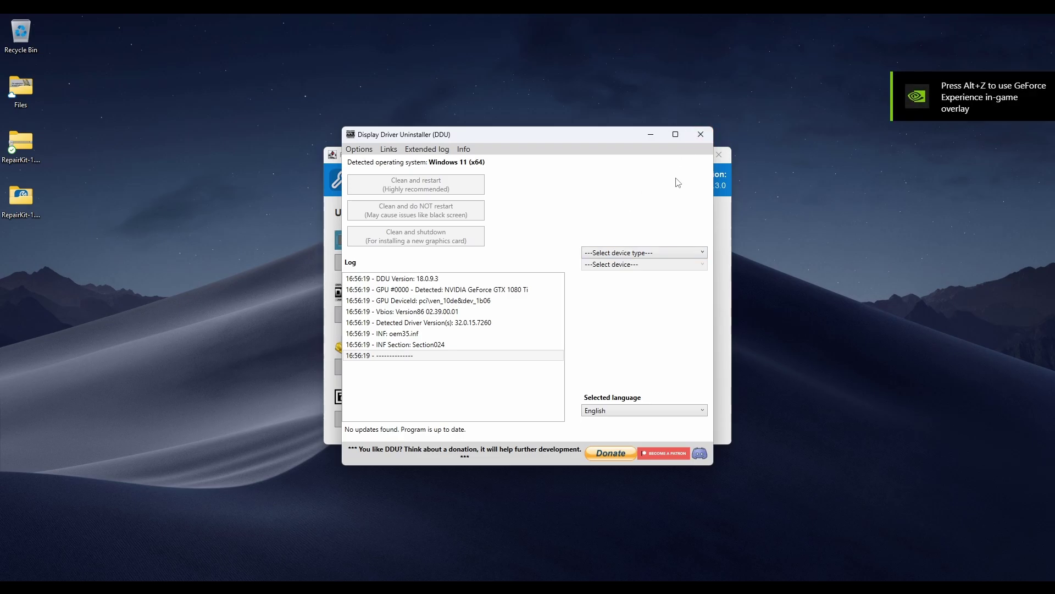
{"action": "left_click", "coordinate": [701, 138]}
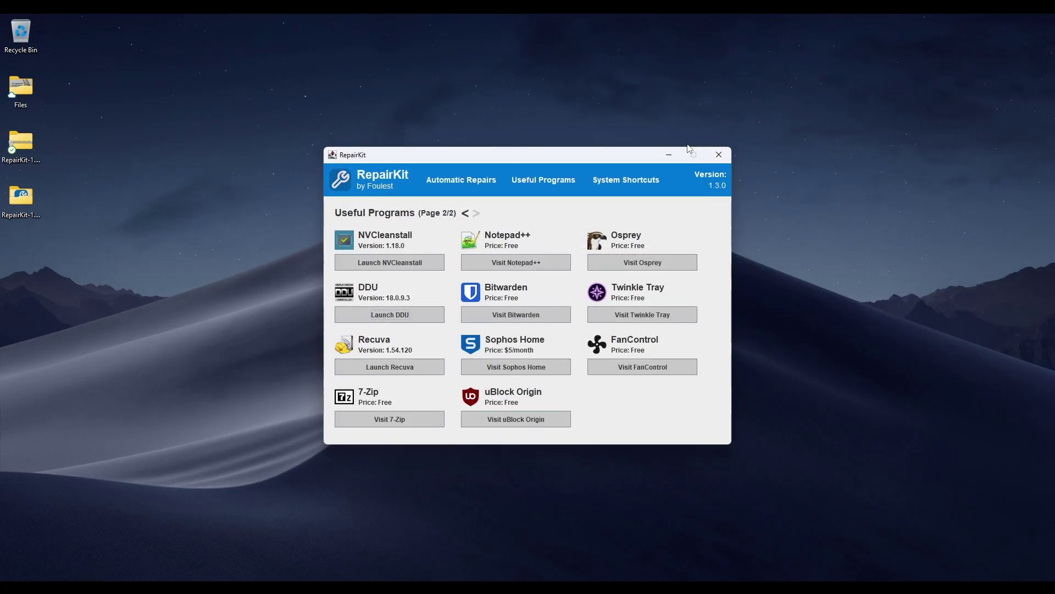
{"action": "left_click", "coordinate": [434, 367]}
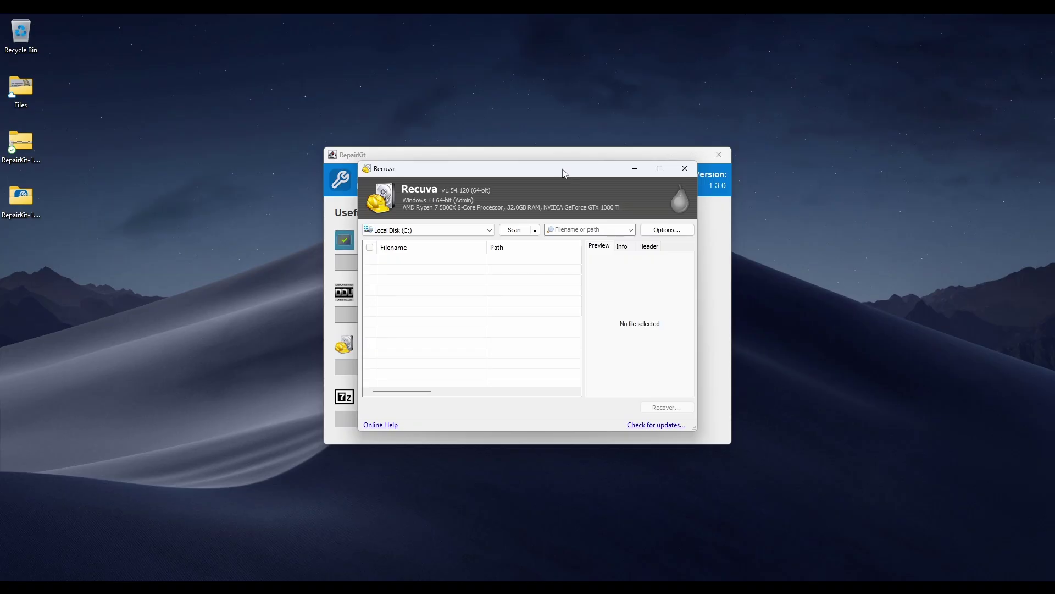
{"action": "left_click", "coordinate": [694, 169]}
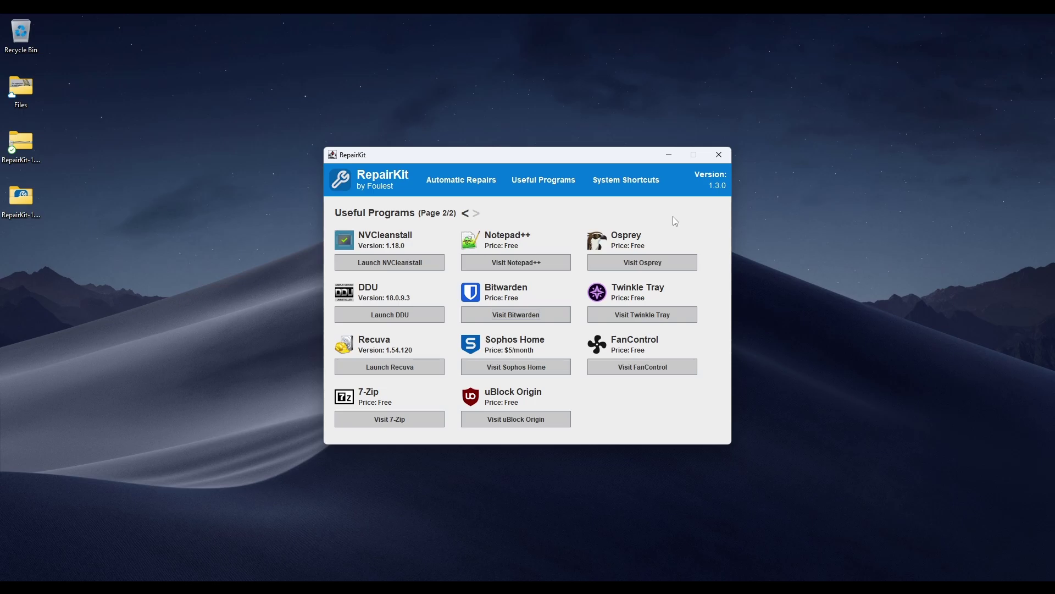
Step: Open the 7-Zip download page and the Notepad++ 8.7.8 downloads page in Chrome tabs
{"action": "left_click", "coordinate": [418, 418]}
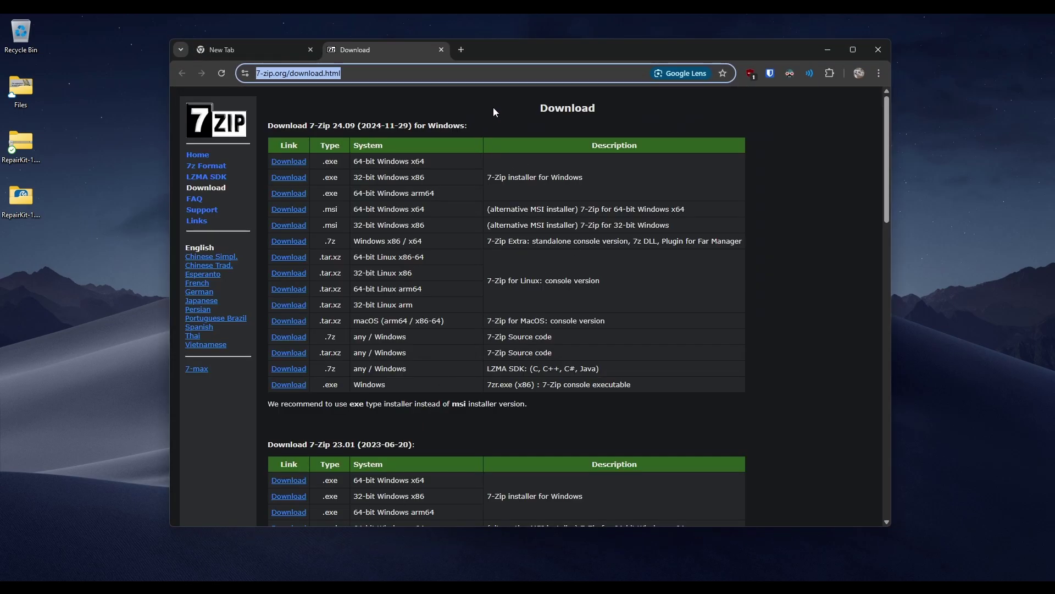
{"action": "left_click", "coordinate": [486, 117]}
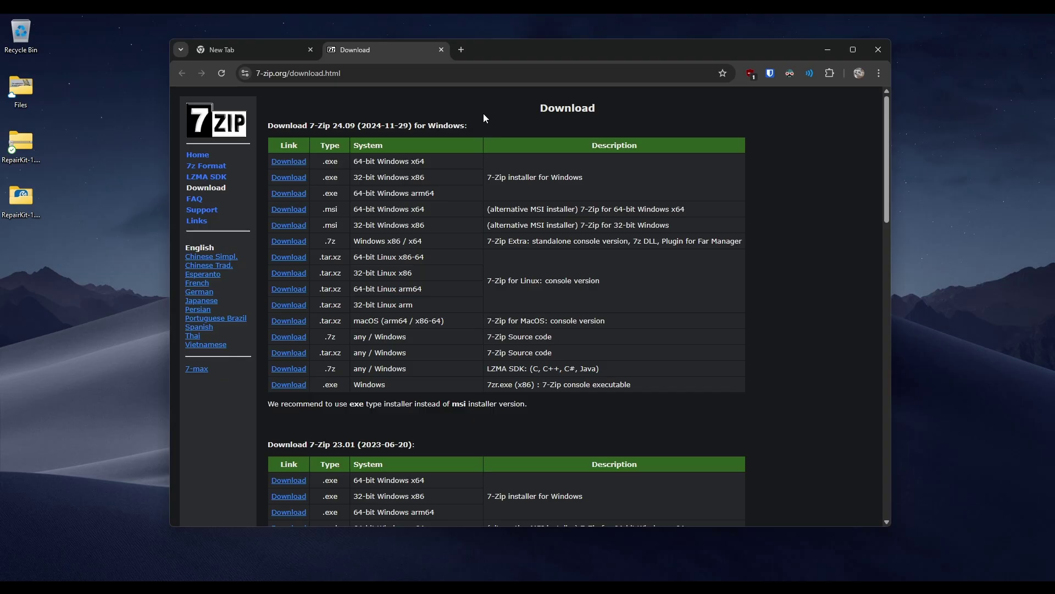
{"action": "left_click", "coordinate": [828, 44]}
{"action": "left_click", "coordinate": [546, 263]}
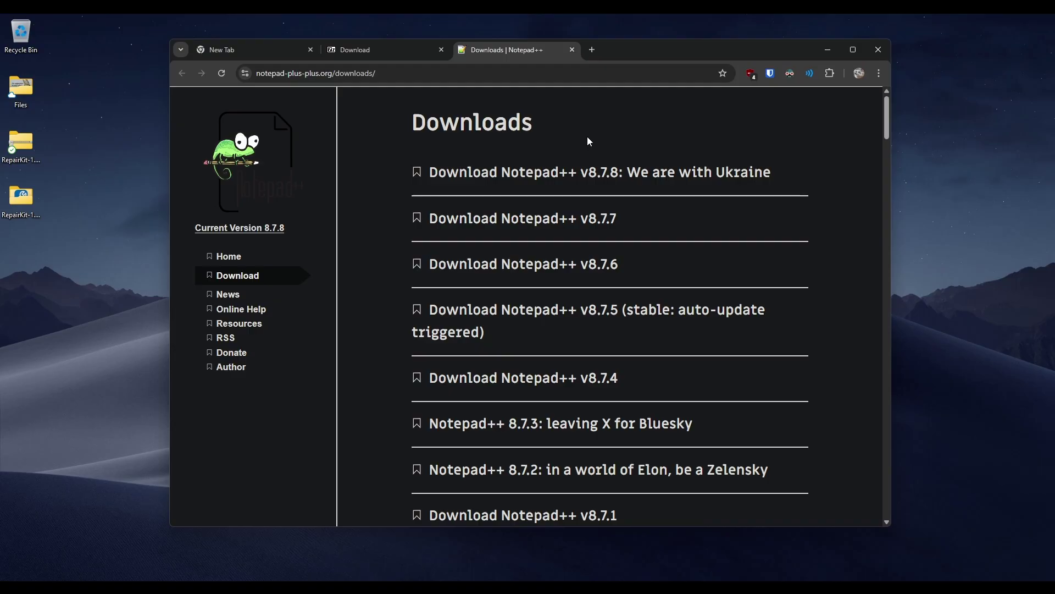
Step: Open the Bitwarden extension download page and the Sophos Home website as new Chrome tabs
{"action": "left_click", "coordinate": [828, 49]}
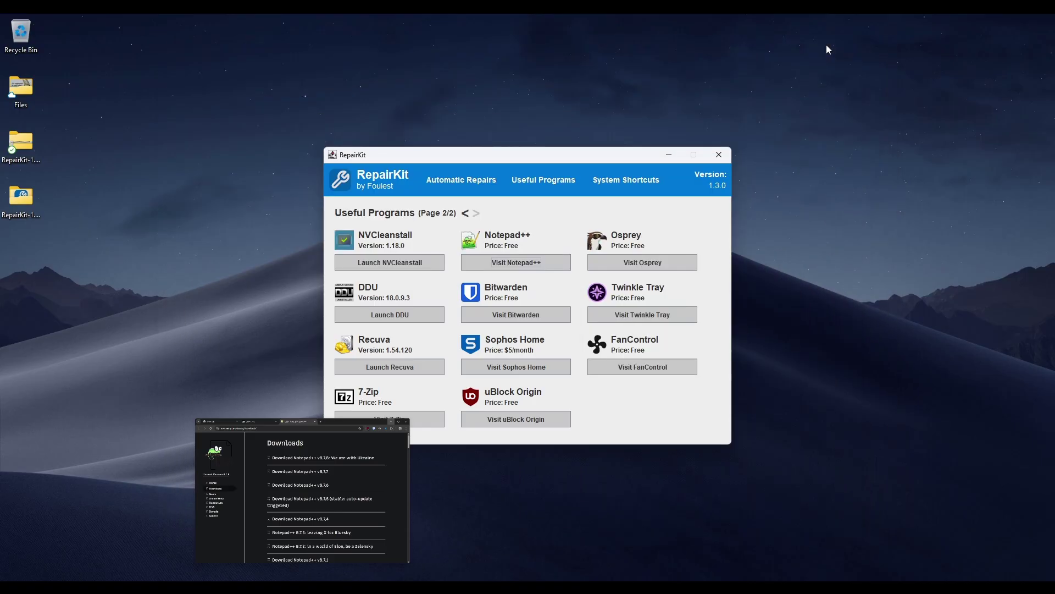
{"action": "left_click", "coordinate": [562, 311]}
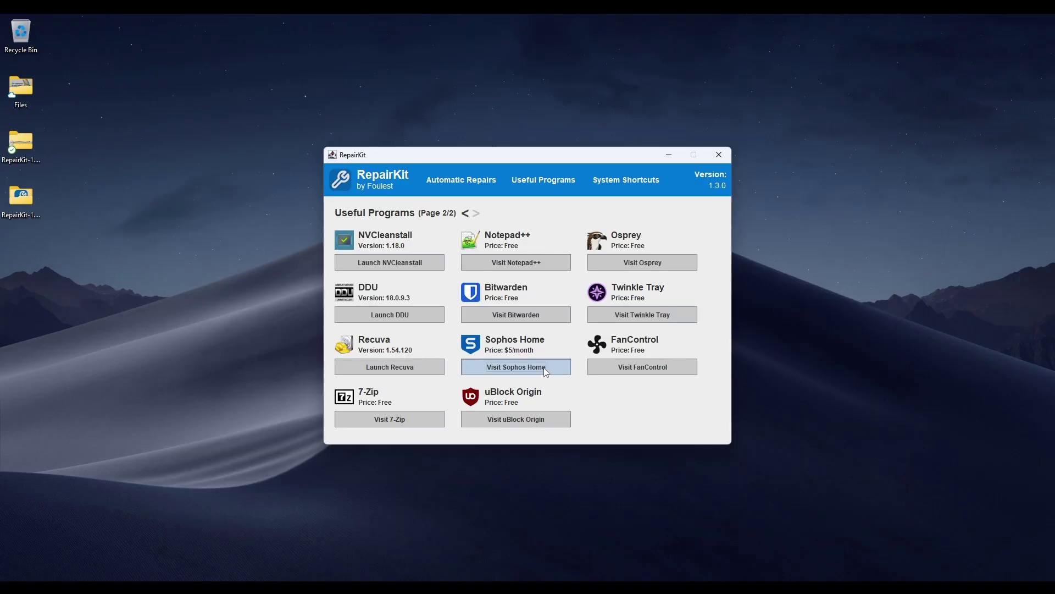
{"action": "left_click", "coordinate": [544, 368]}
Step: Open the uBlock Origin site, the uBlock Origin Lite store page, and the Osprey: Browser Protection store page
{"action": "left_click", "coordinate": [549, 420]}
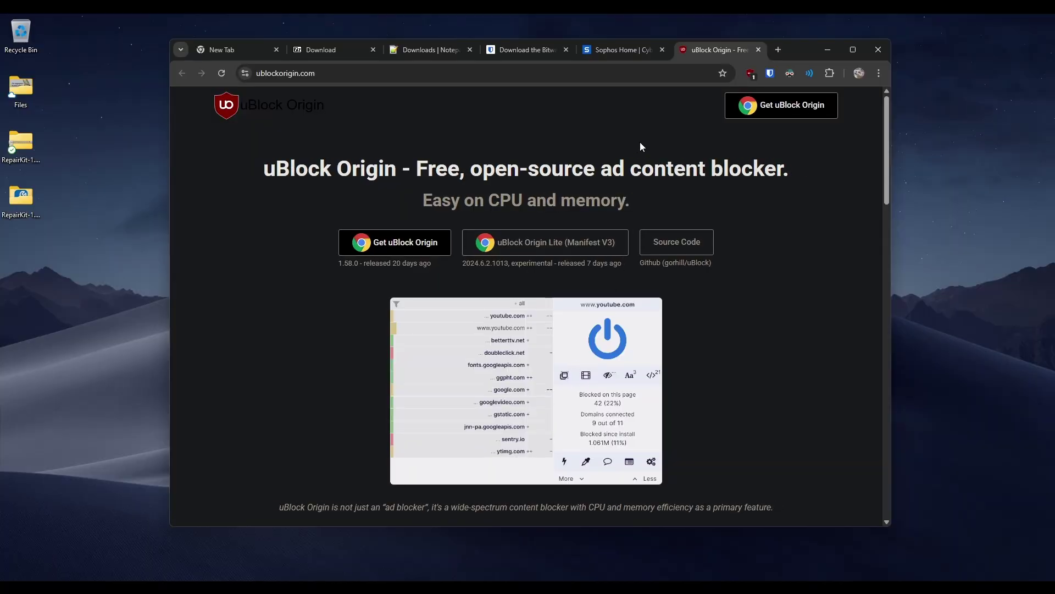
{"action": "left_click", "coordinate": [429, 249]}
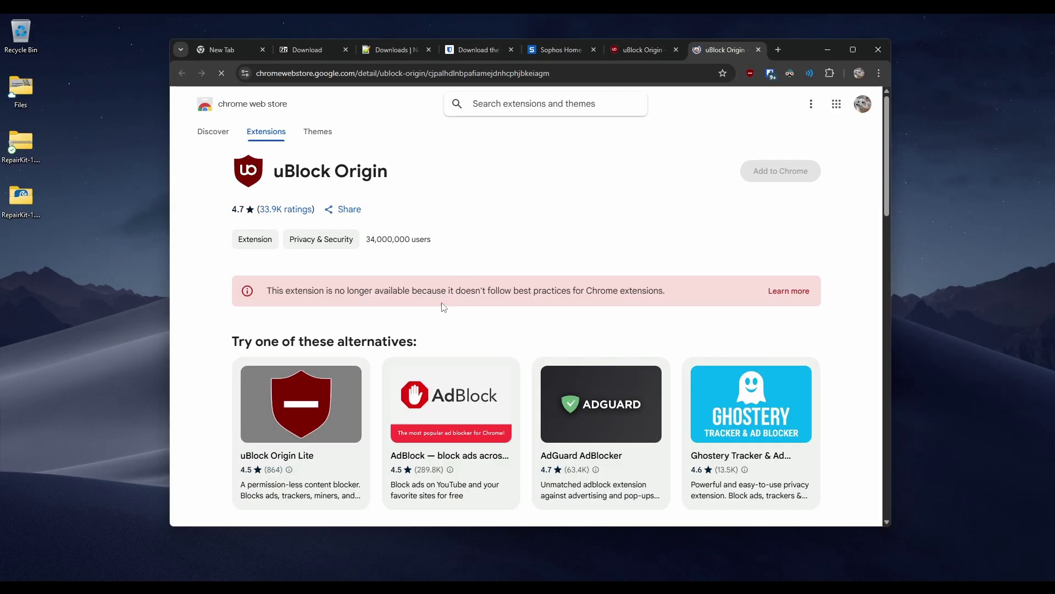
{"action": "left_click", "coordinate": [758, 50]}
{"action": "left_click", "coordinate": [543, 249]}
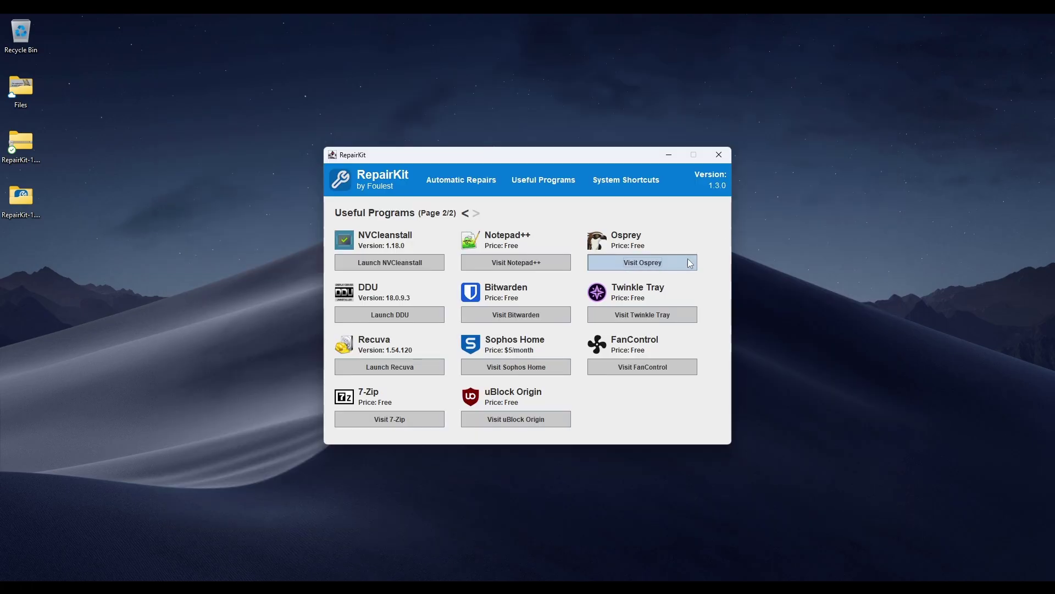
{"action": "left_click", "coordinate": [690, 263]}
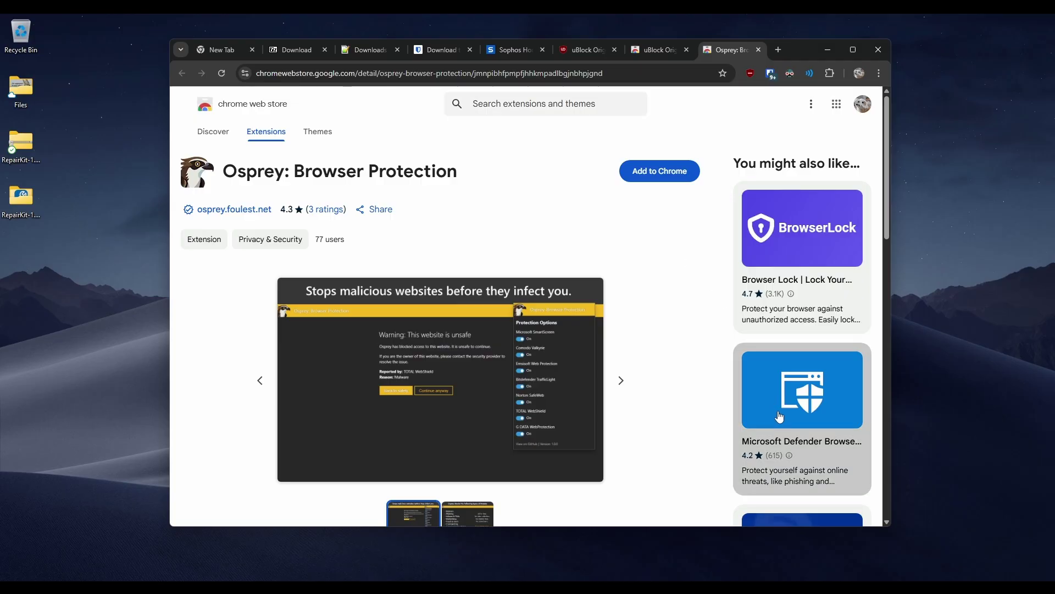
{"action": "left_click", "coordinate": [803, 396]}
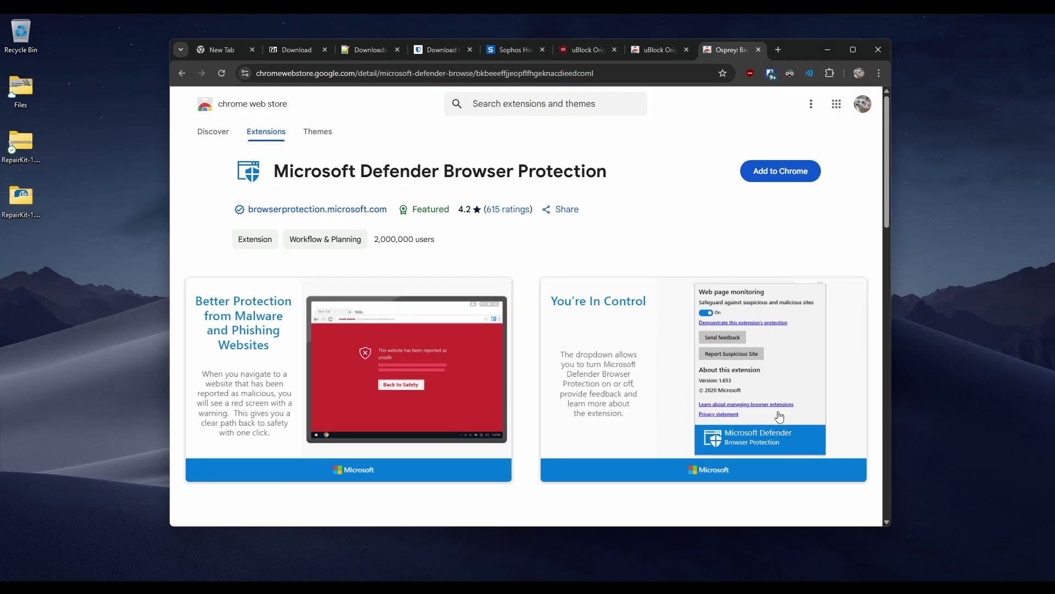
{"action": "left_click", "coordinate": [182, 73]}
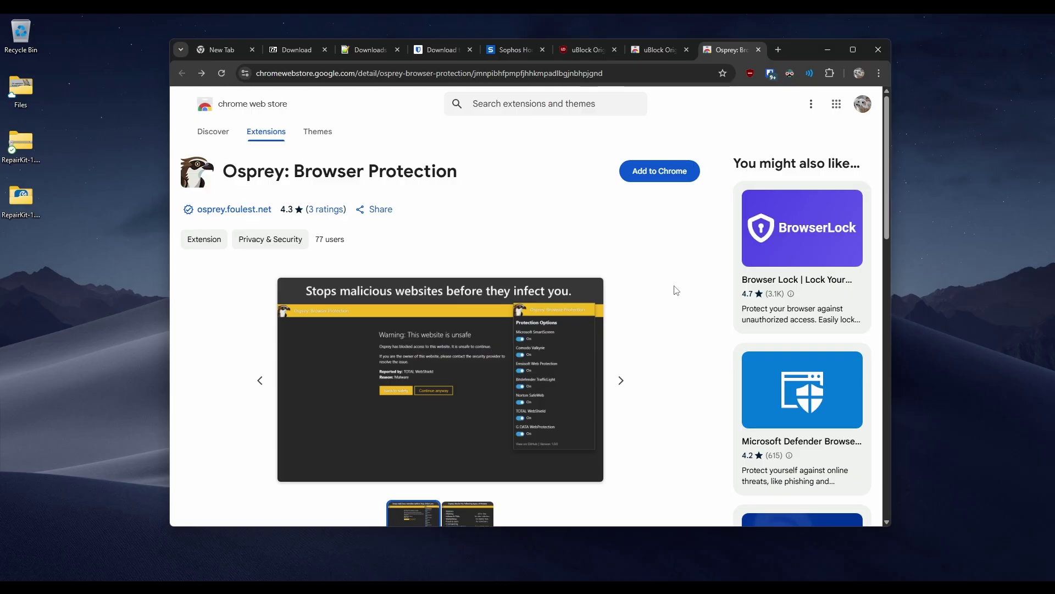
{"action": "left_click", "coordinate": [621, 384]}
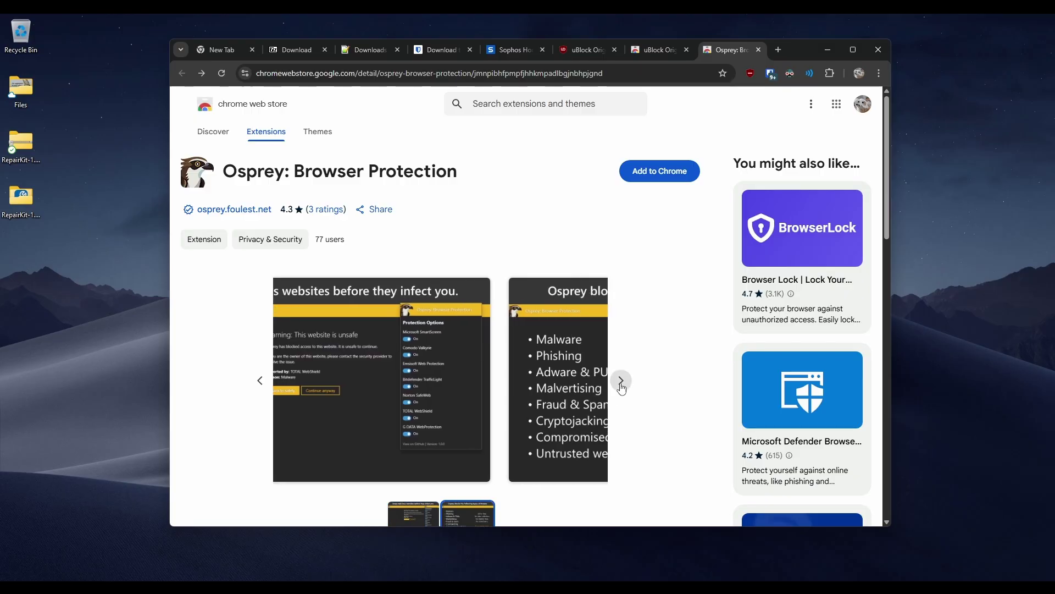
{"action": "left_click", "coordinate": [263, 385]}
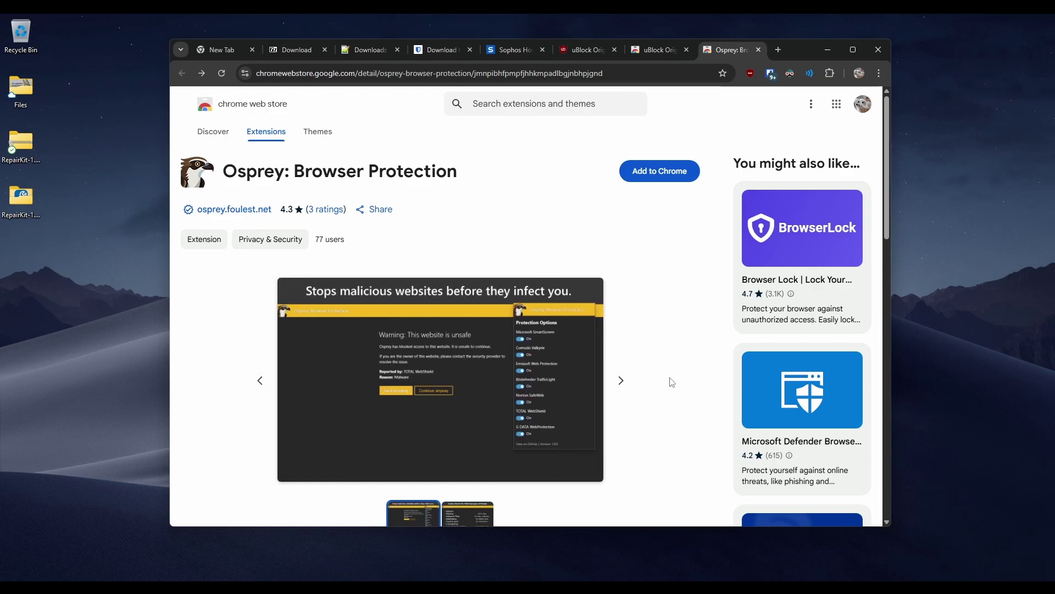
{"action": "left_click", "coordinate": [783, 392]}
{"action": "left_click", "coordinate": [183, 73]}
Step: Open the Twinkle Tray website in a Chrome tab, then minimise Chrome back to RepairKit
{"action": "key", "text": "alt+F4"}
{"action": "left_click", "coordinate": [689, 316]}
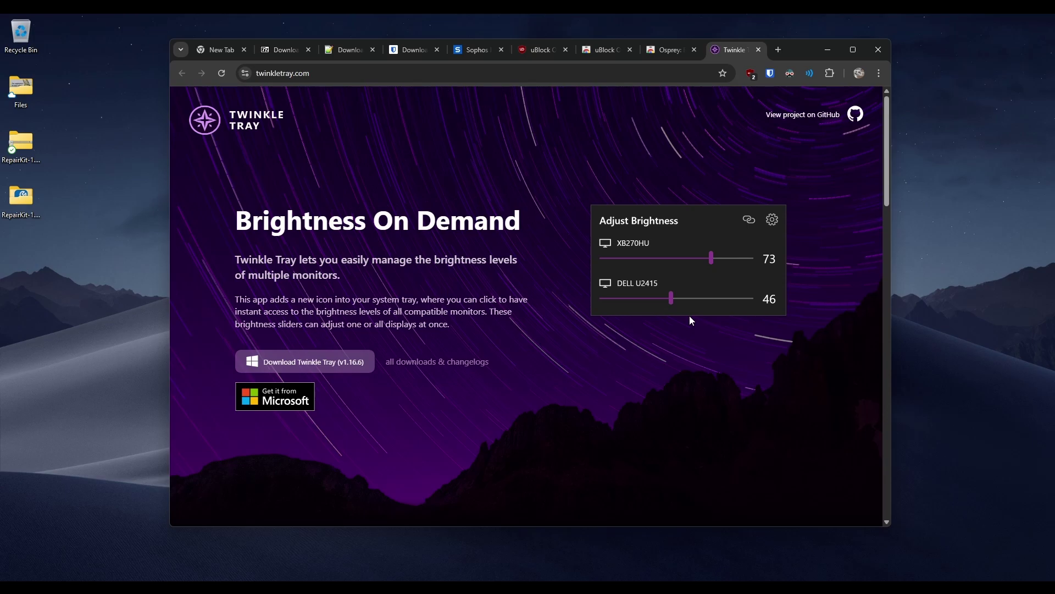
{"action": "left_click", "coordinate": [828, 49]}
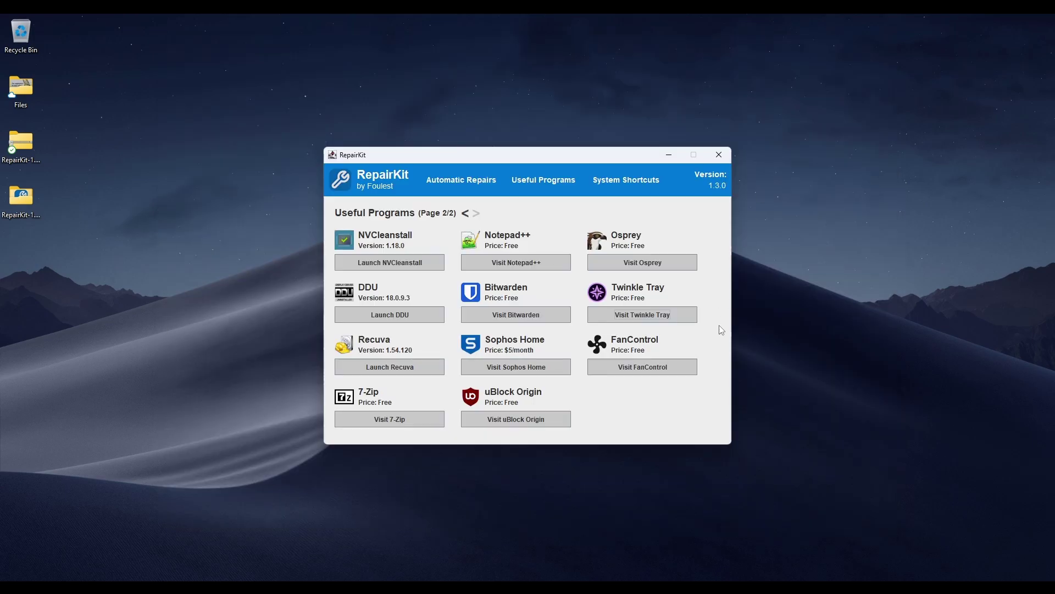
Step: Open getfancontrol.com in a new tab and scroll to the Fan Control app screenshot
{"action": "left_click", "coordinate": [677, 364]}
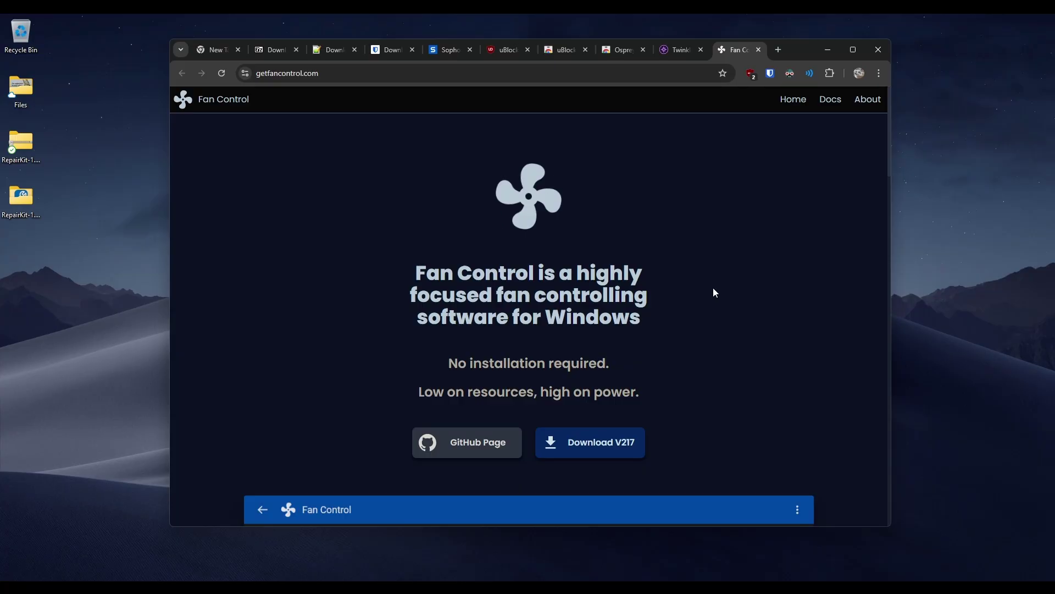
{"action": "scroll", "coordinate": [713, 288], "scroll_direction": "down", "scroll_amount": 6}
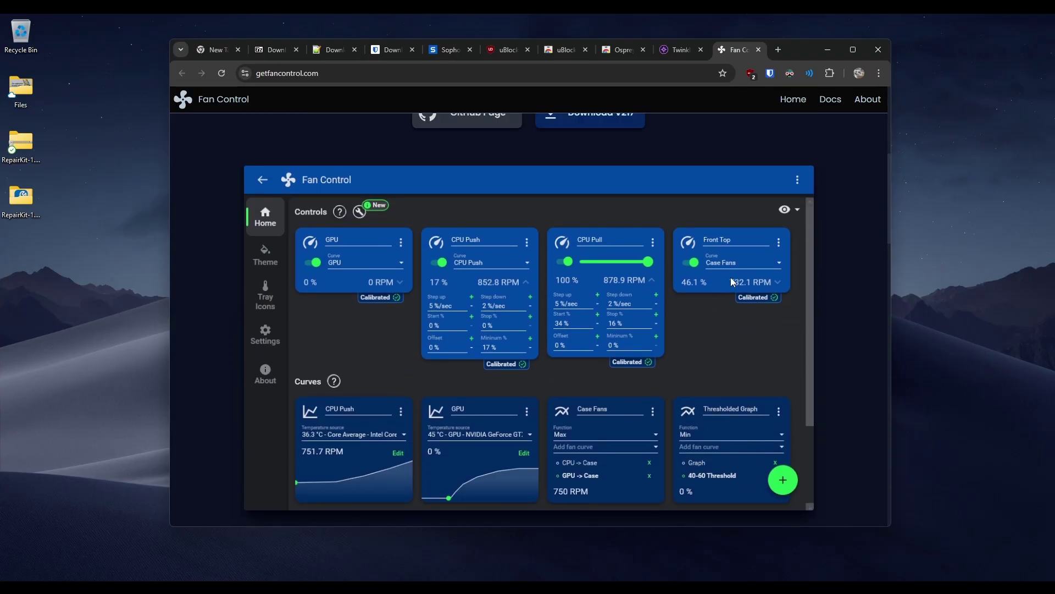